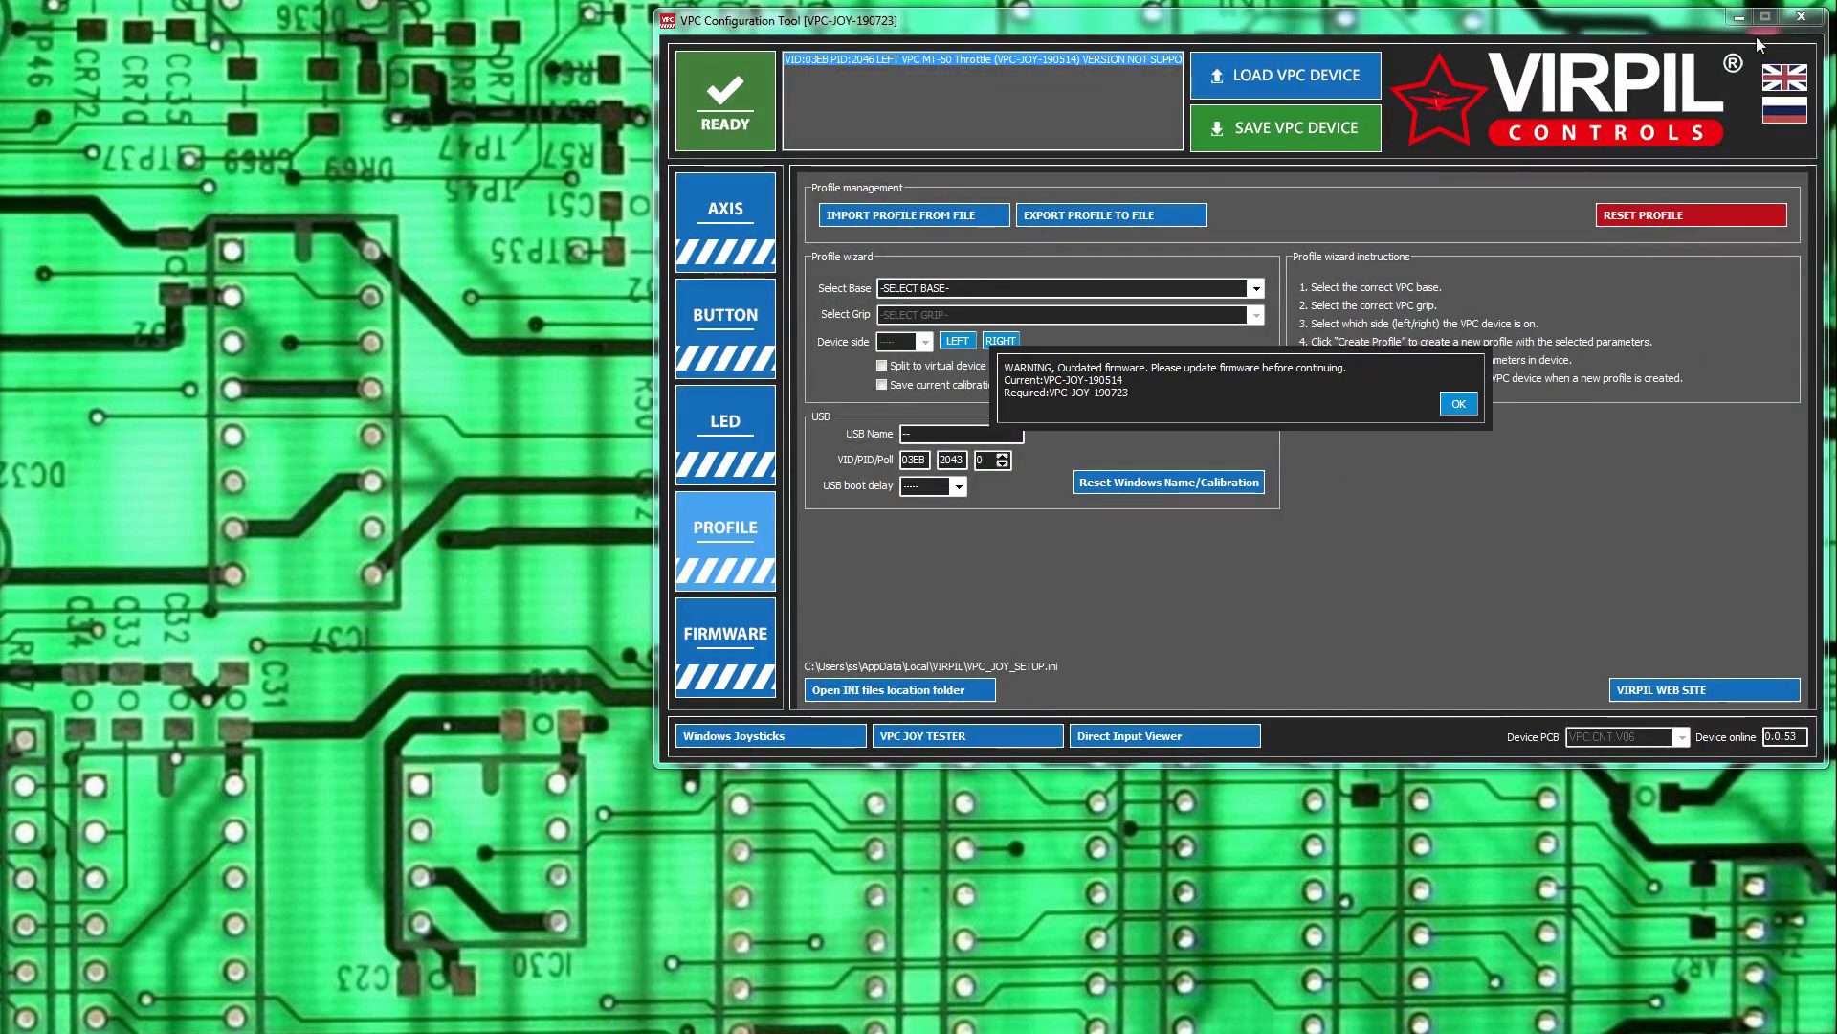
# Dismiss the outdated-firmware warning and go to the throttle's Device Firmware Update page.
pyautogui.click(1471, 405)
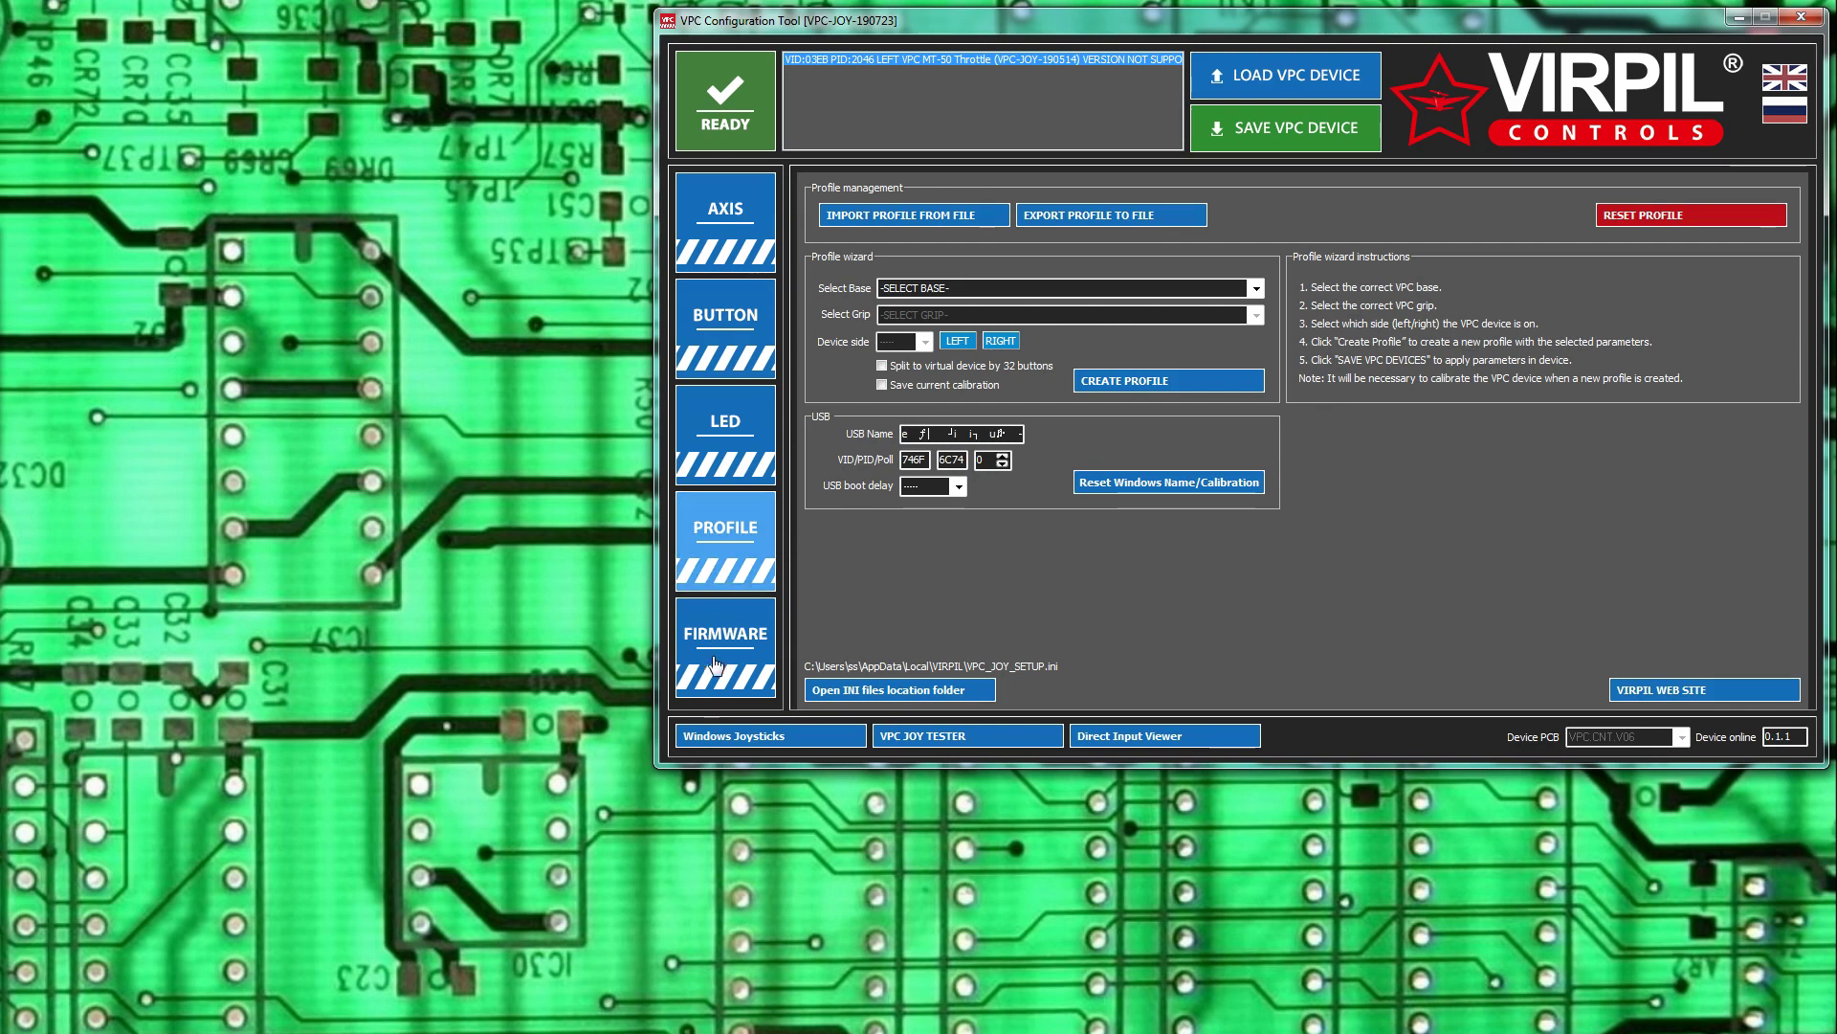
pyautogui.click(711, 131)
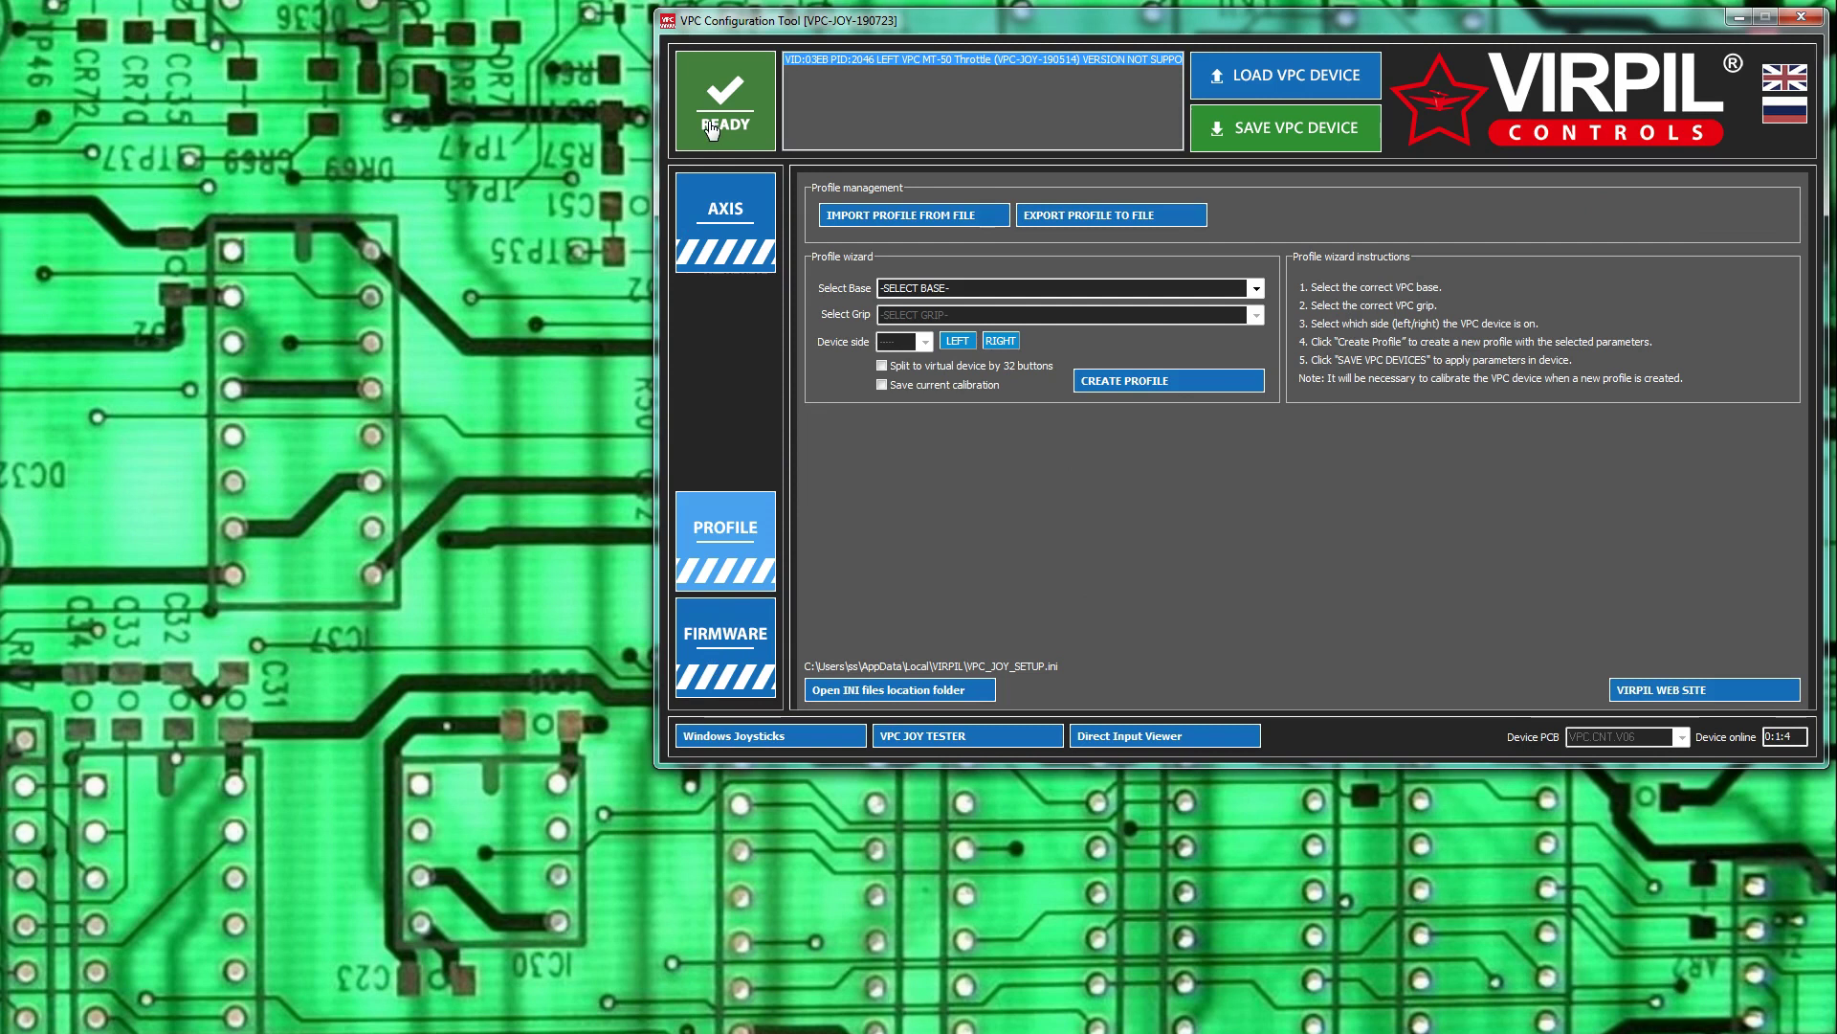
pyautogui.click(721, 650)
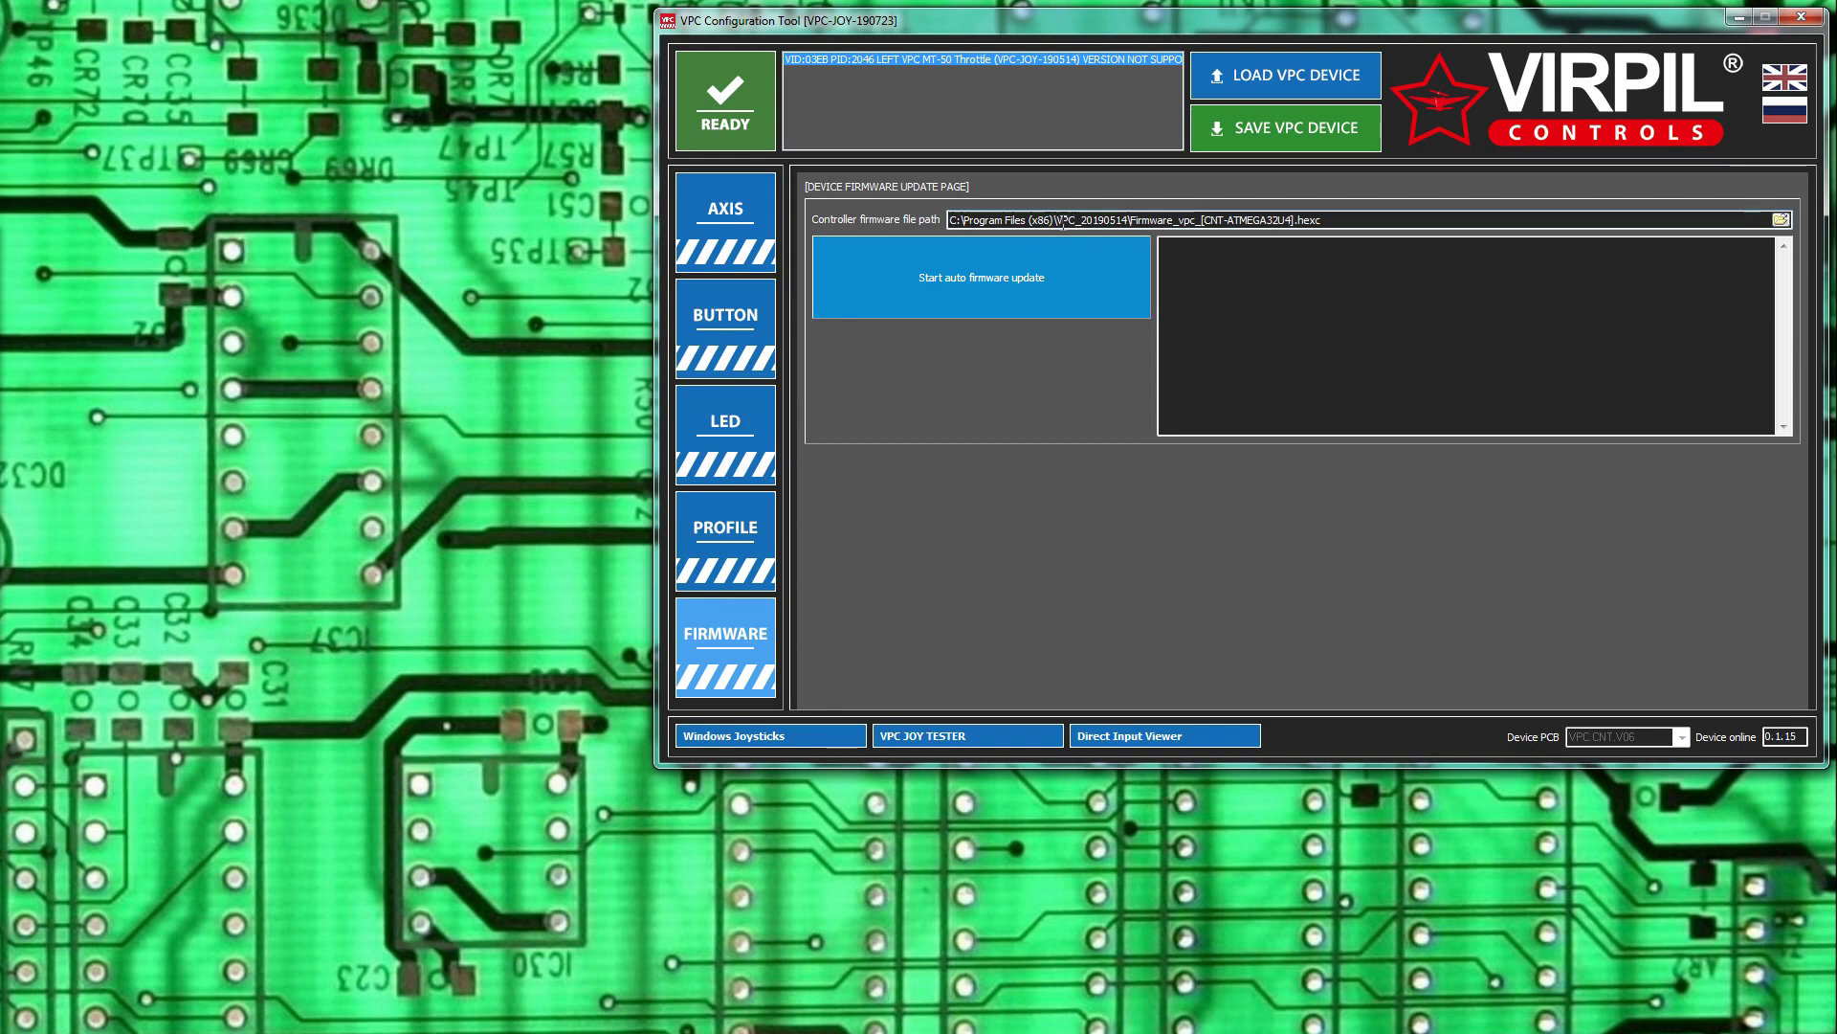
# Set the firmware file to Program Files (x86)\VPC_20190723\Firmware_vpc_[CNT-ATMEGA32U4].hexc.
pyautogui.moveTo(1056, 221); pyautogui.dragTo(1142, 218)
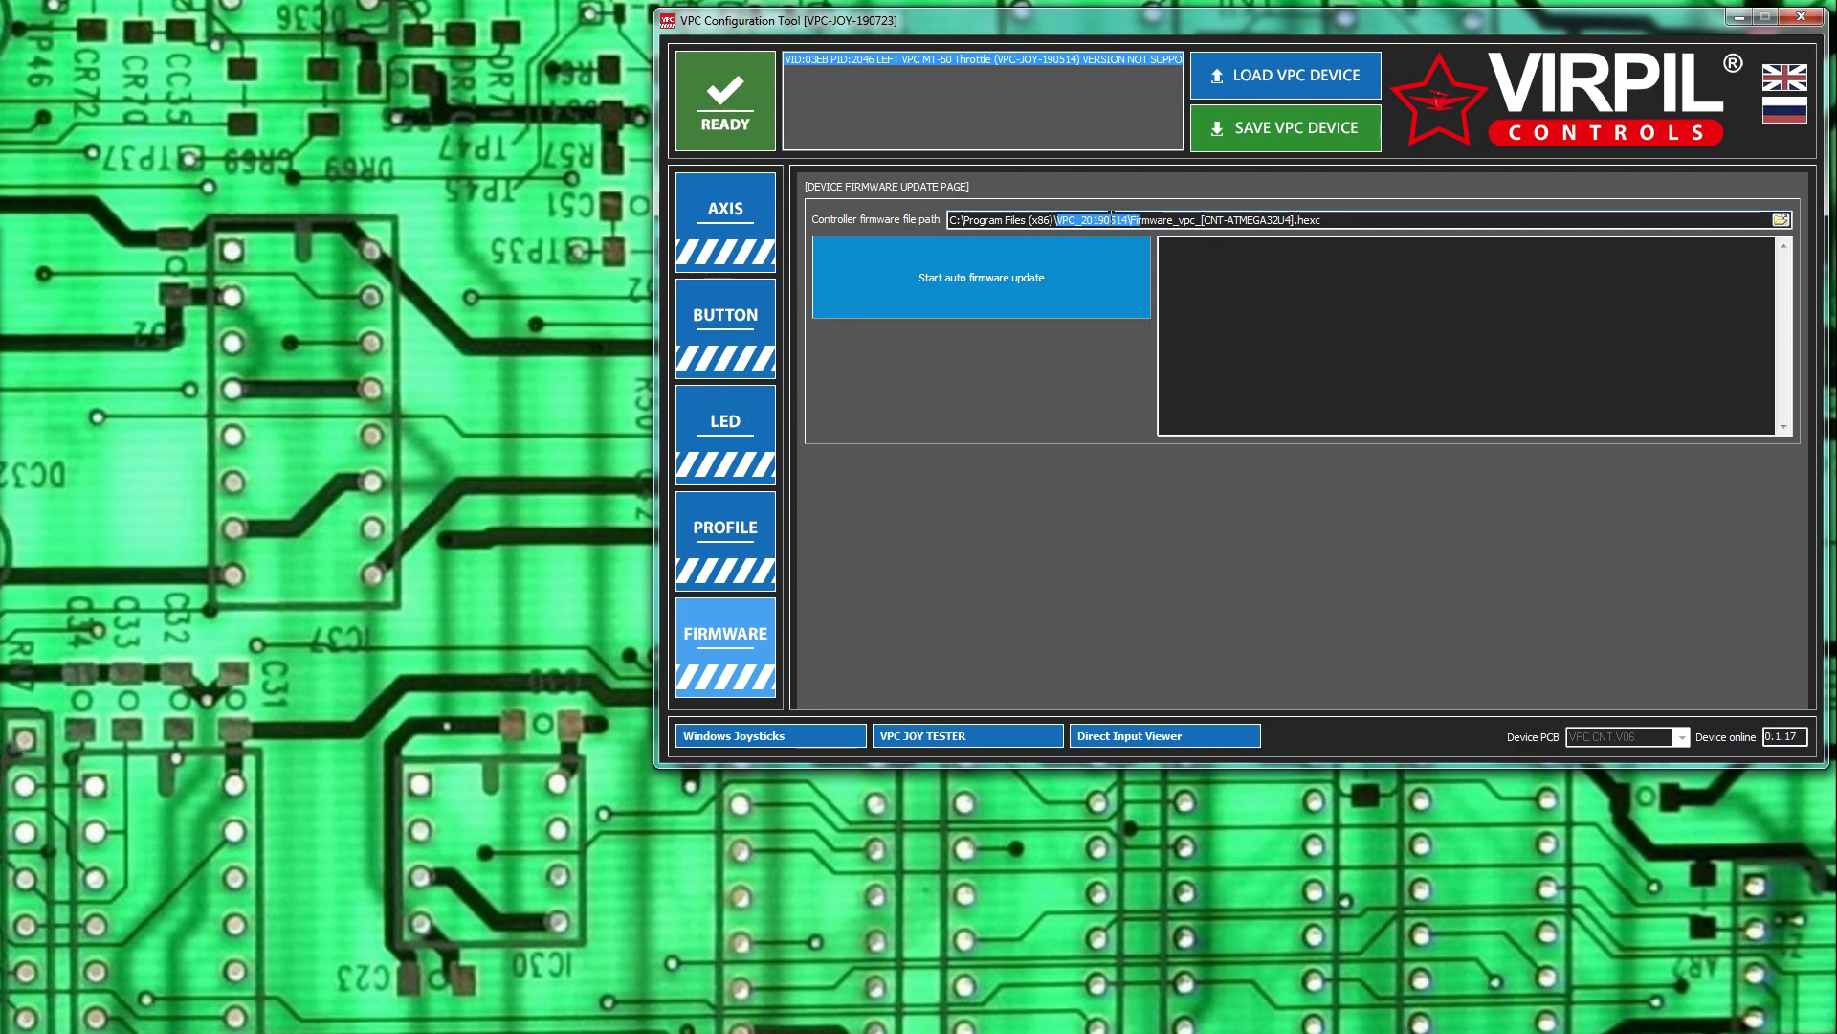
pyautogui.click(1781, 220)
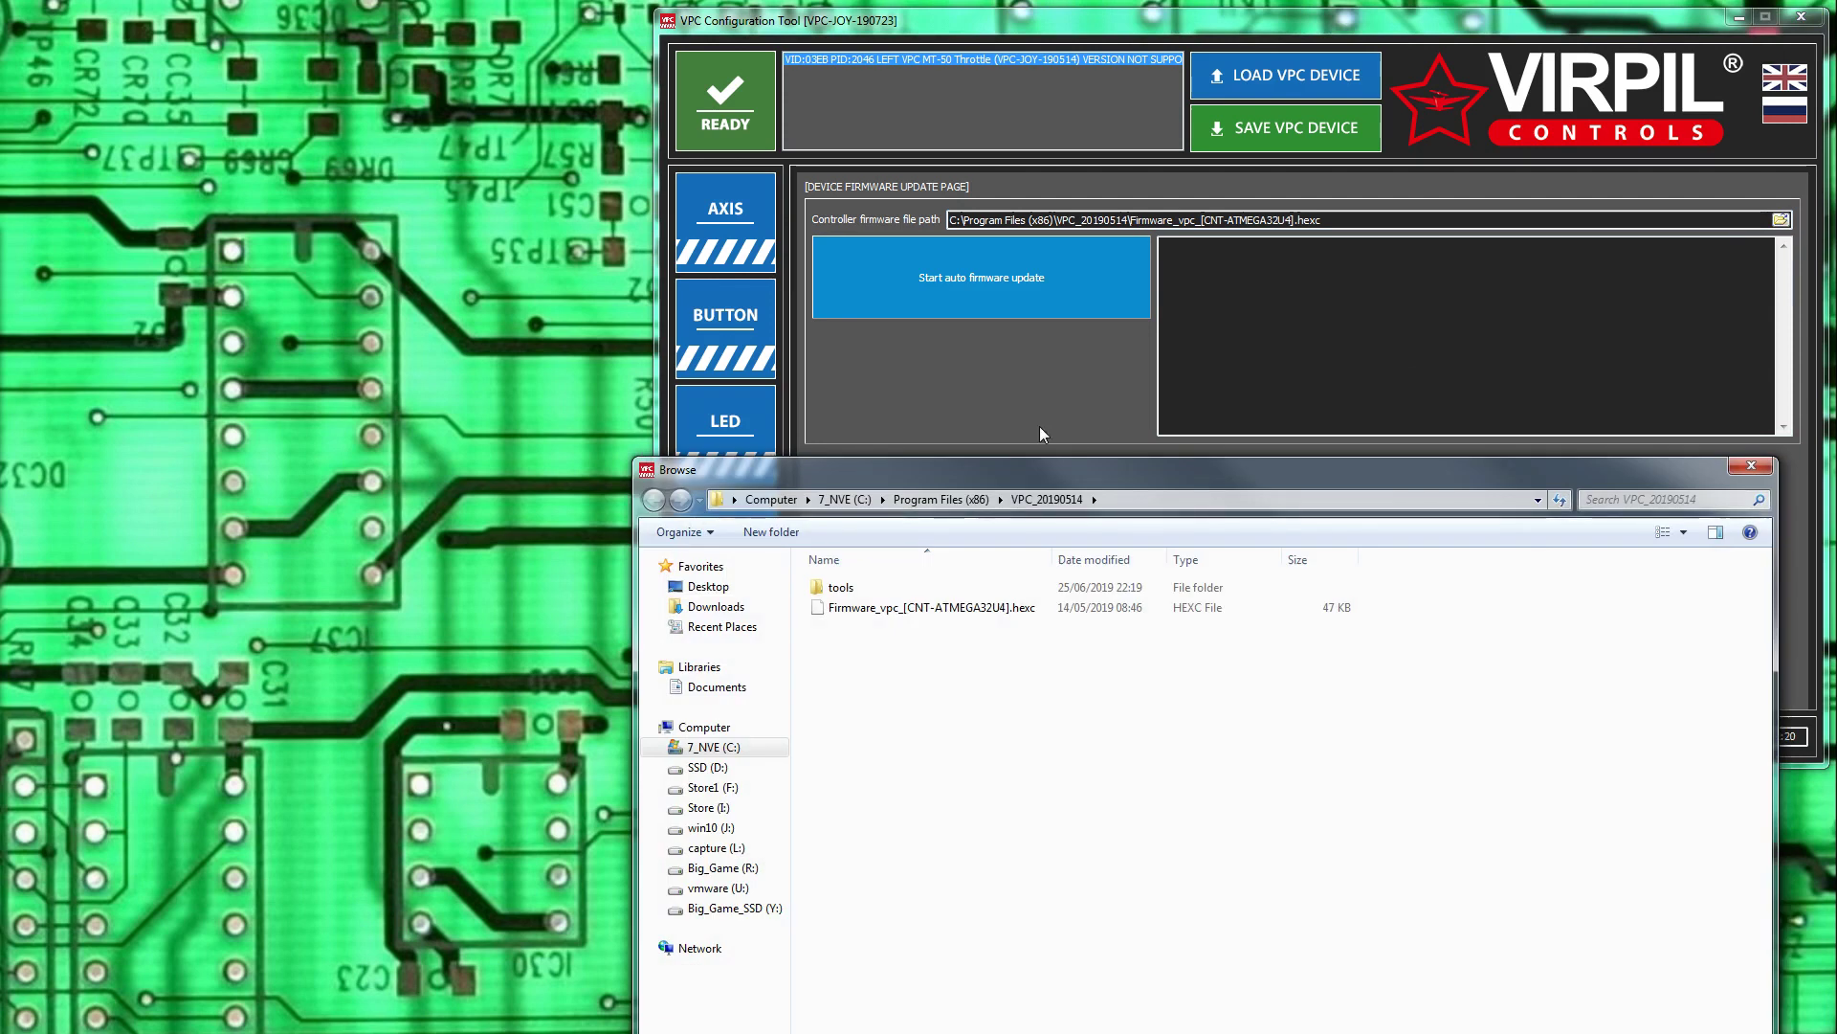
pyautogui.click(941, 499)
pyautogui.scroll(-5, 1059, 750)
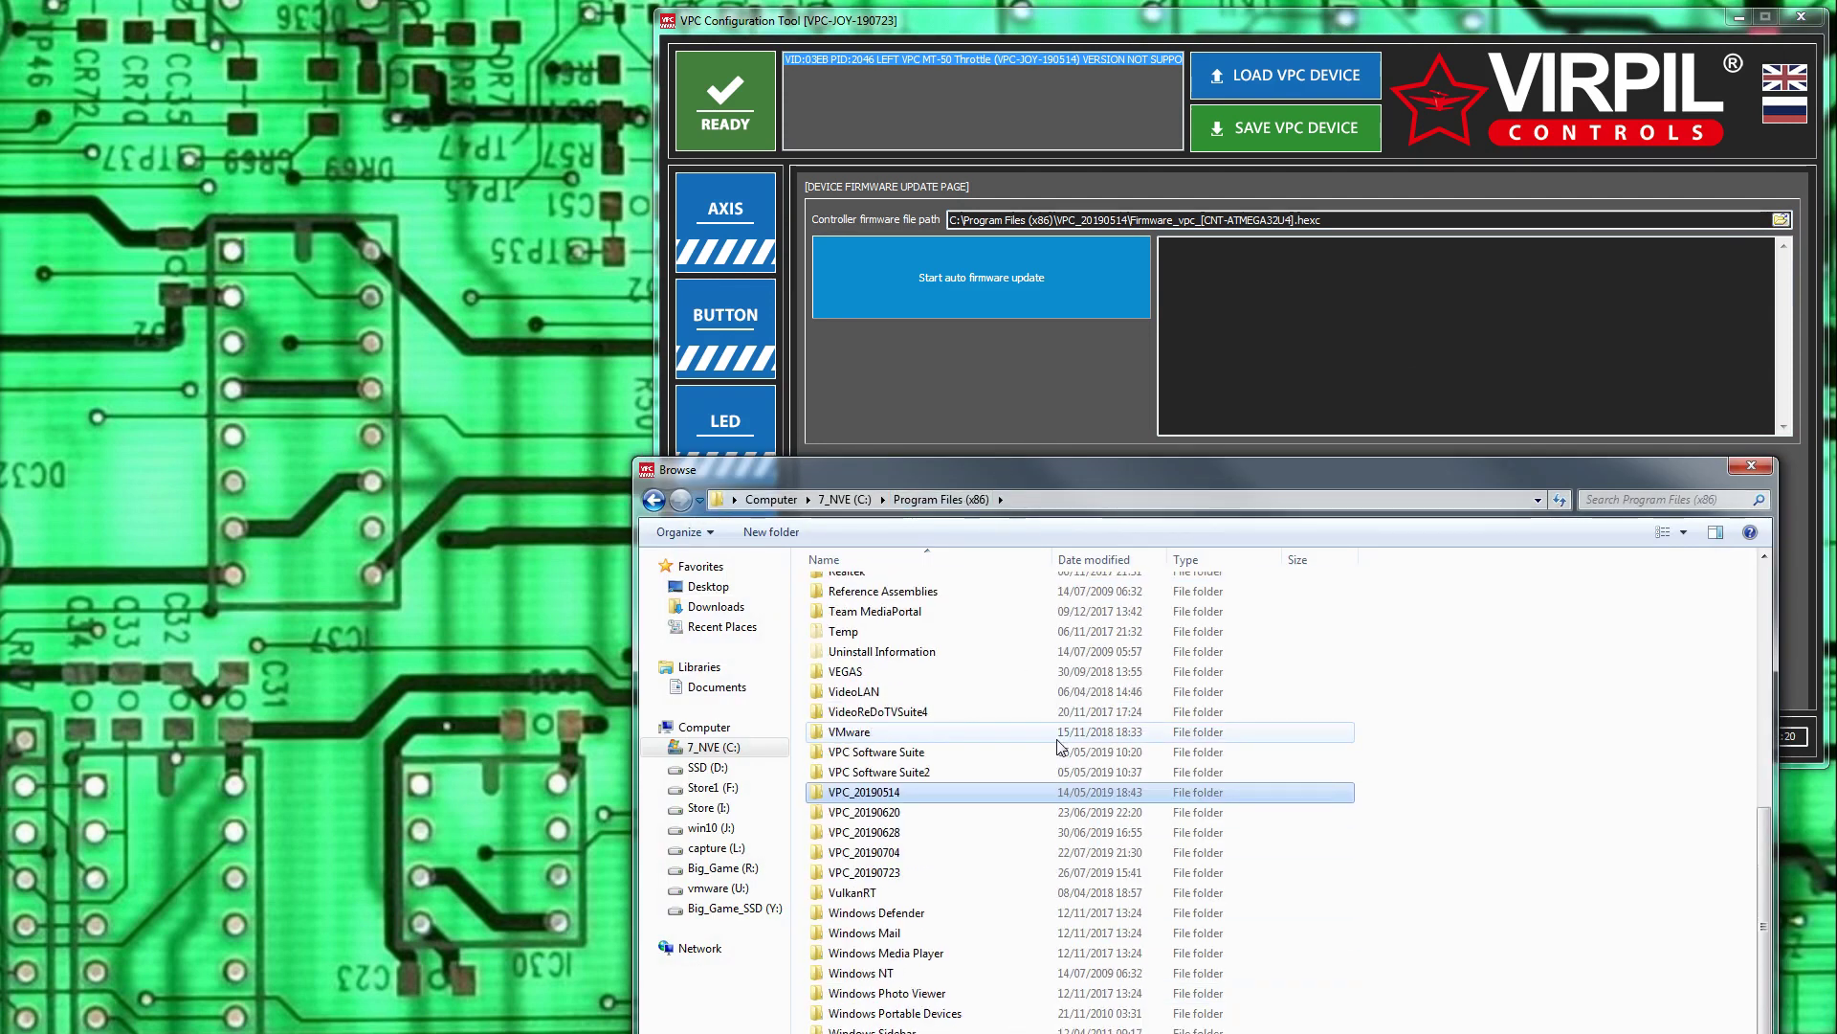
pyautogui.doubleClick(909, 875)
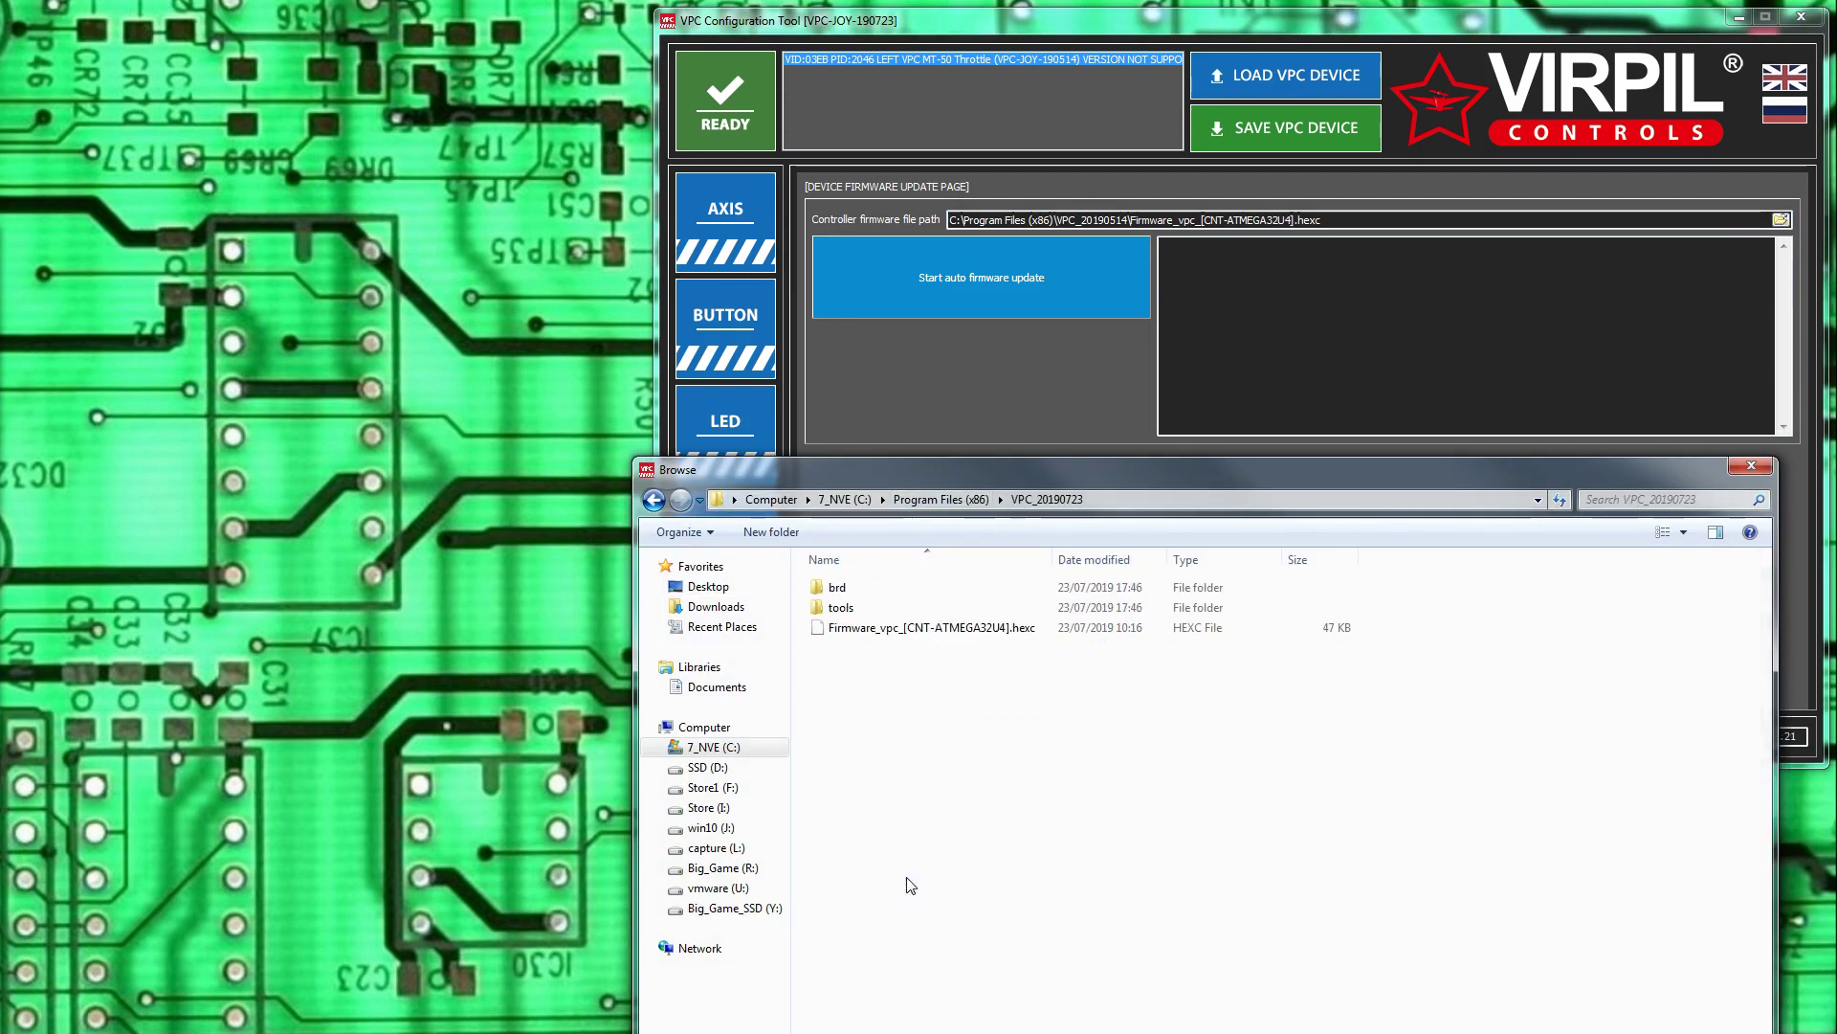
pyautogui.click(928, 640)
pyautogui.doubleClick(957, 628)
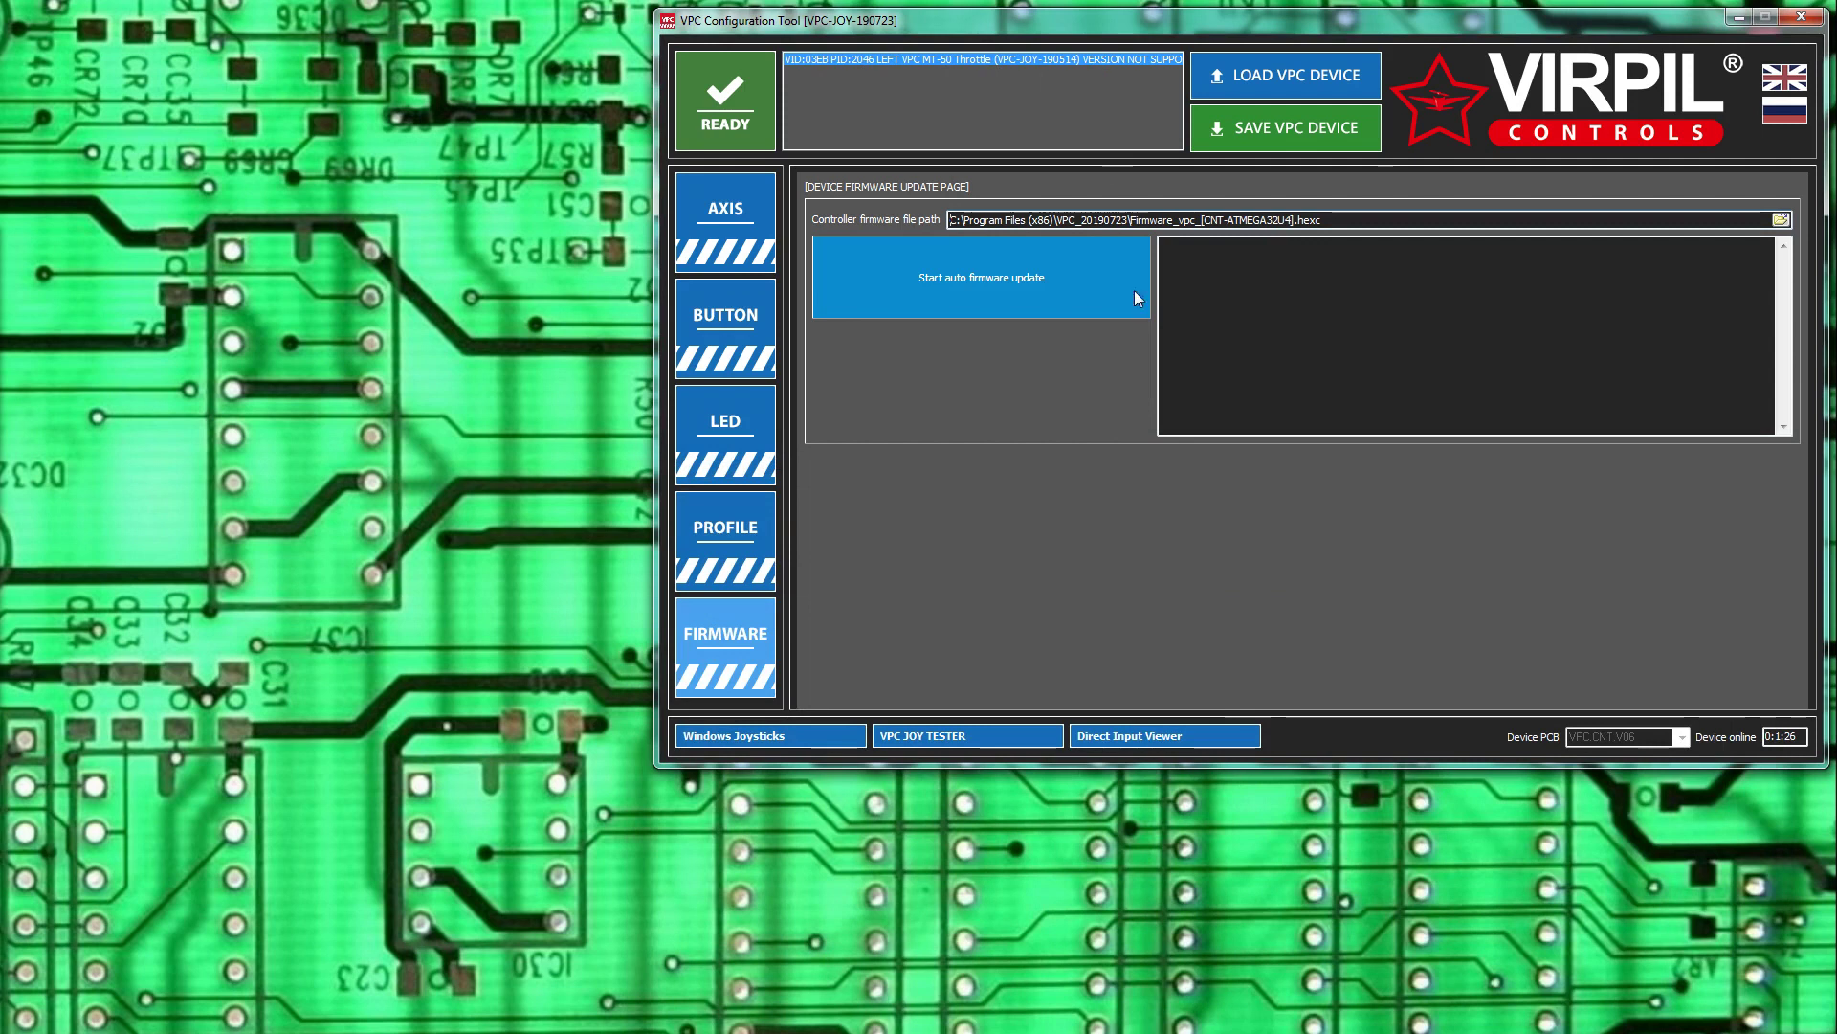
# Run the auto firmware update, accepting the warning, until all 175/175 pages are written.
pyautogui.click(1058, 299)
pyautogui.click(1449, 403)
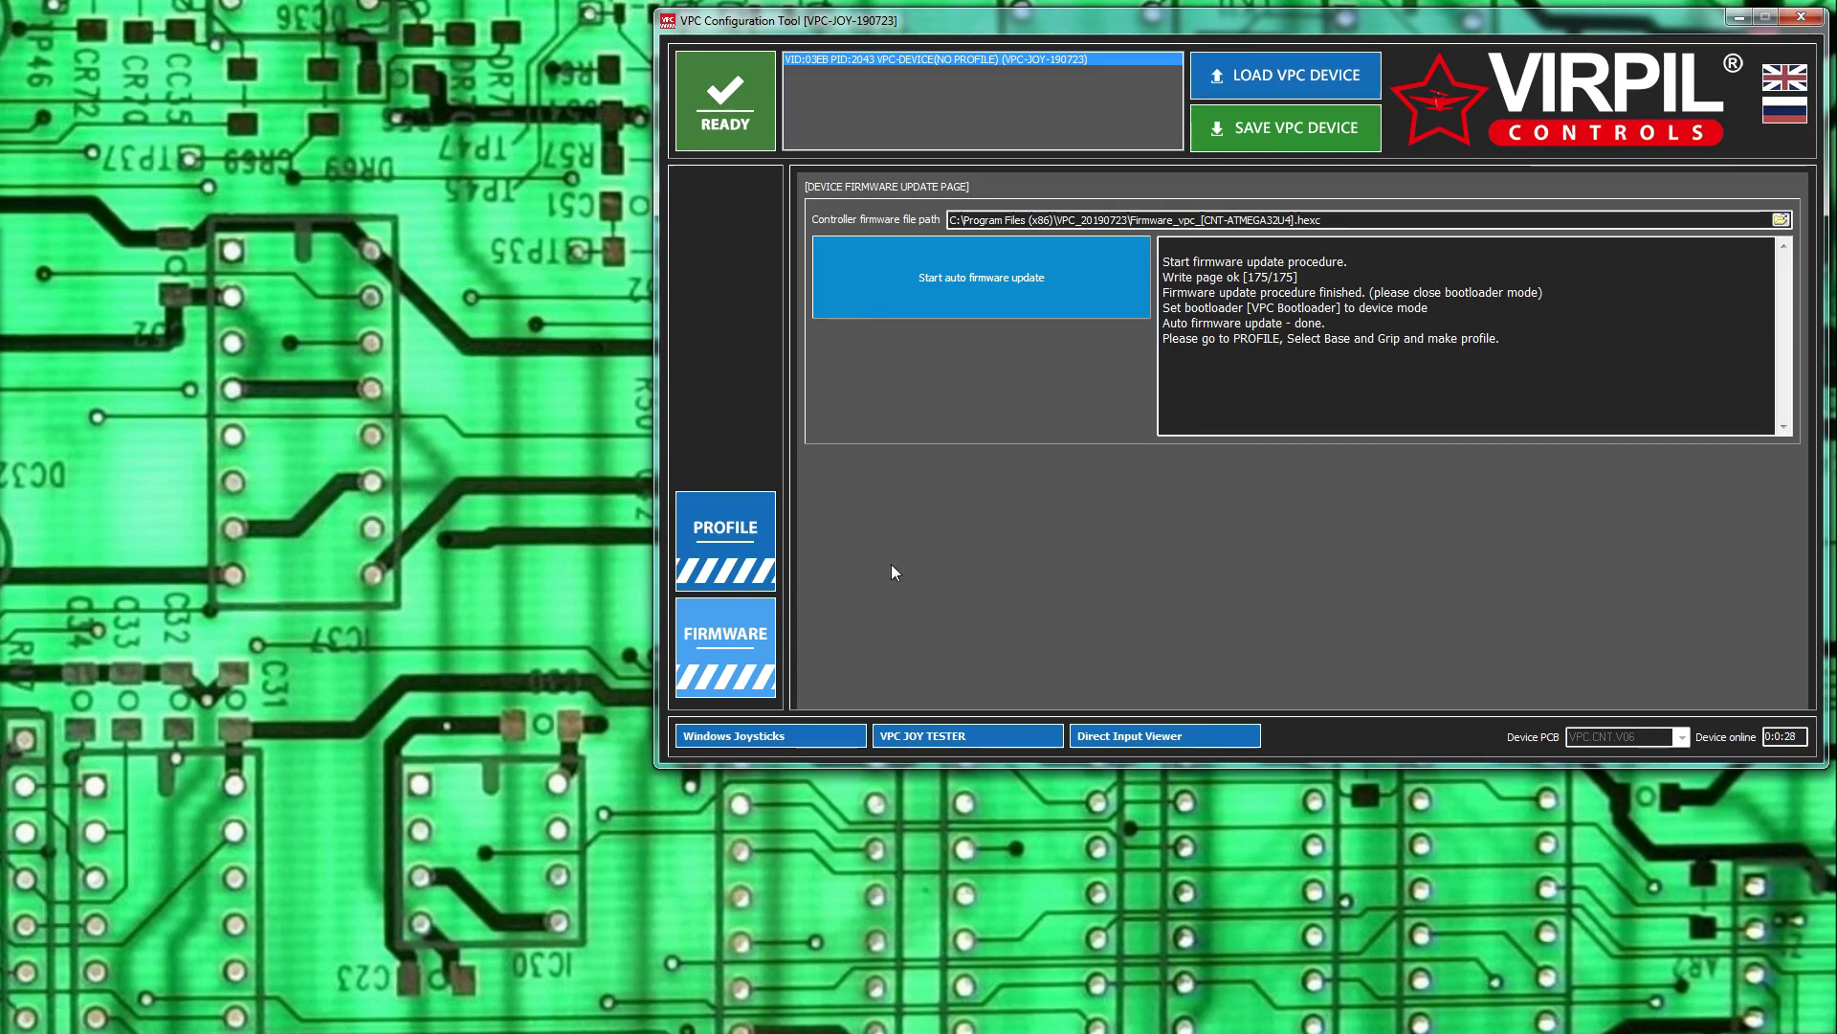
# In the profile wizard, choose base [THROTTLE] VPC MongoosT-50 and grip (No Mode Modifier).
pyautogui.click(719, 532)
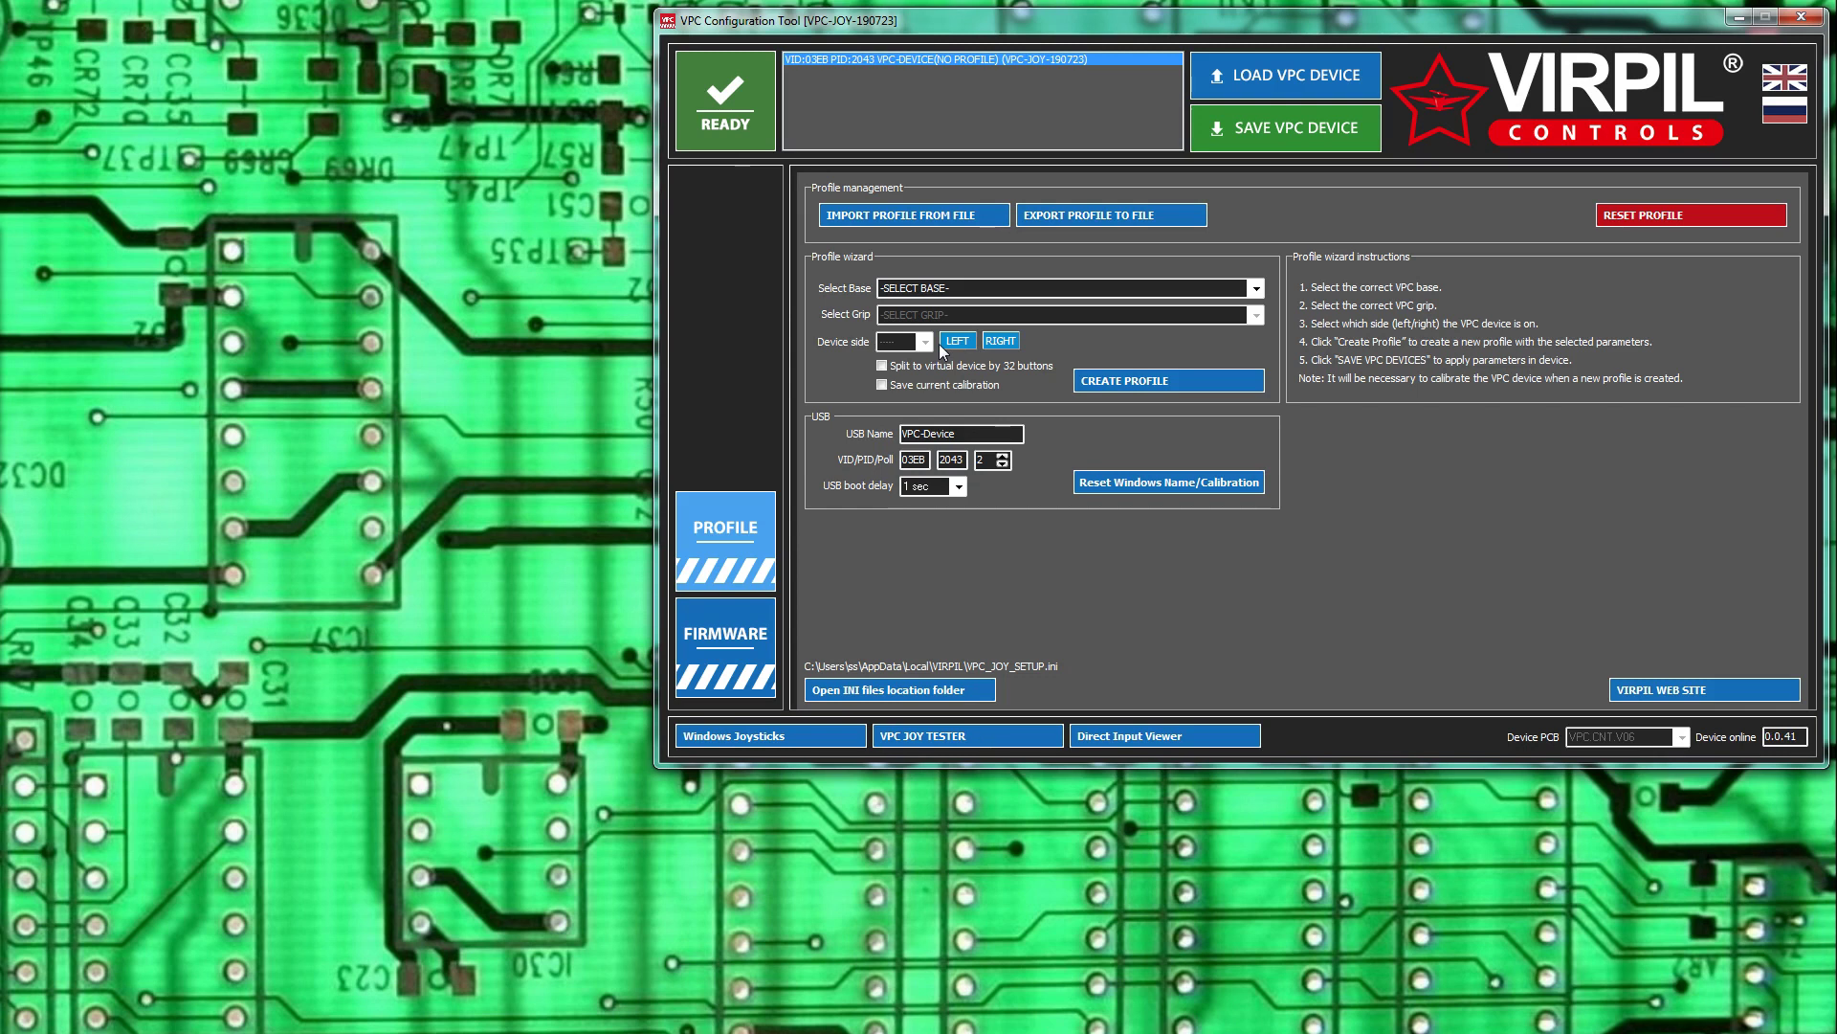
pyautogui.click(1255, 289)
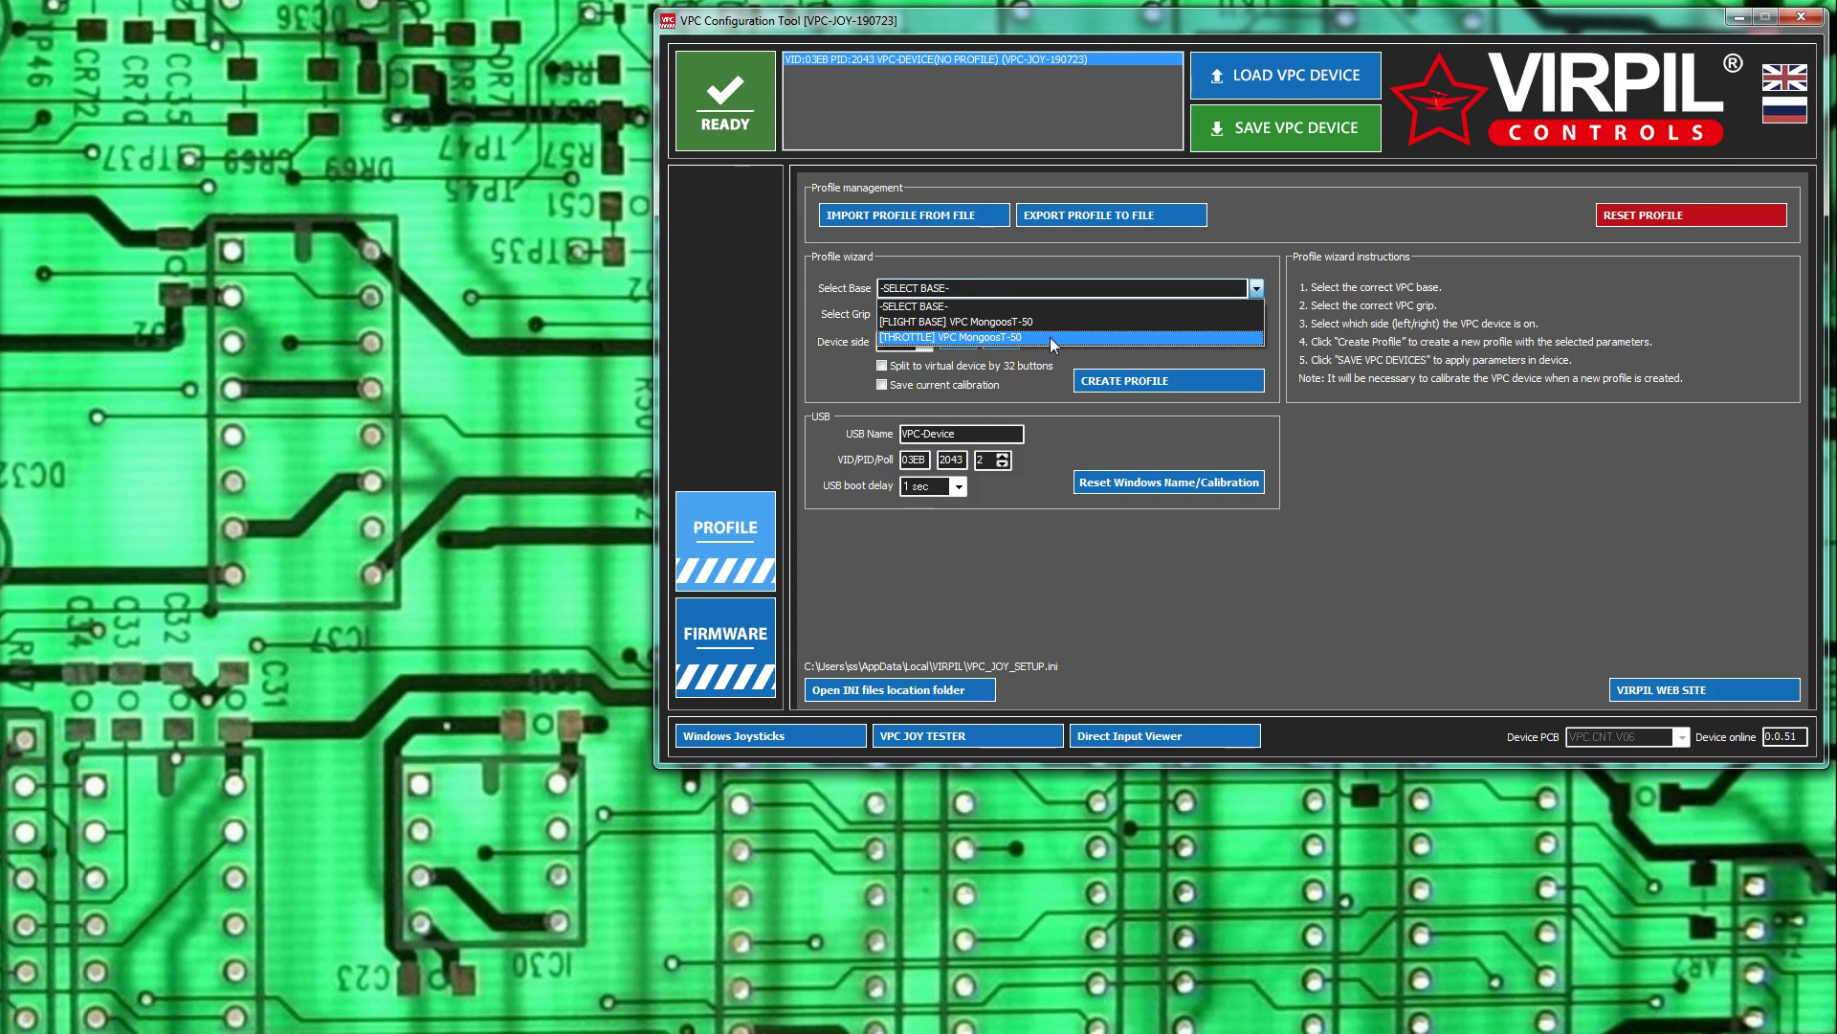
pyautogui.click(1049, 337)
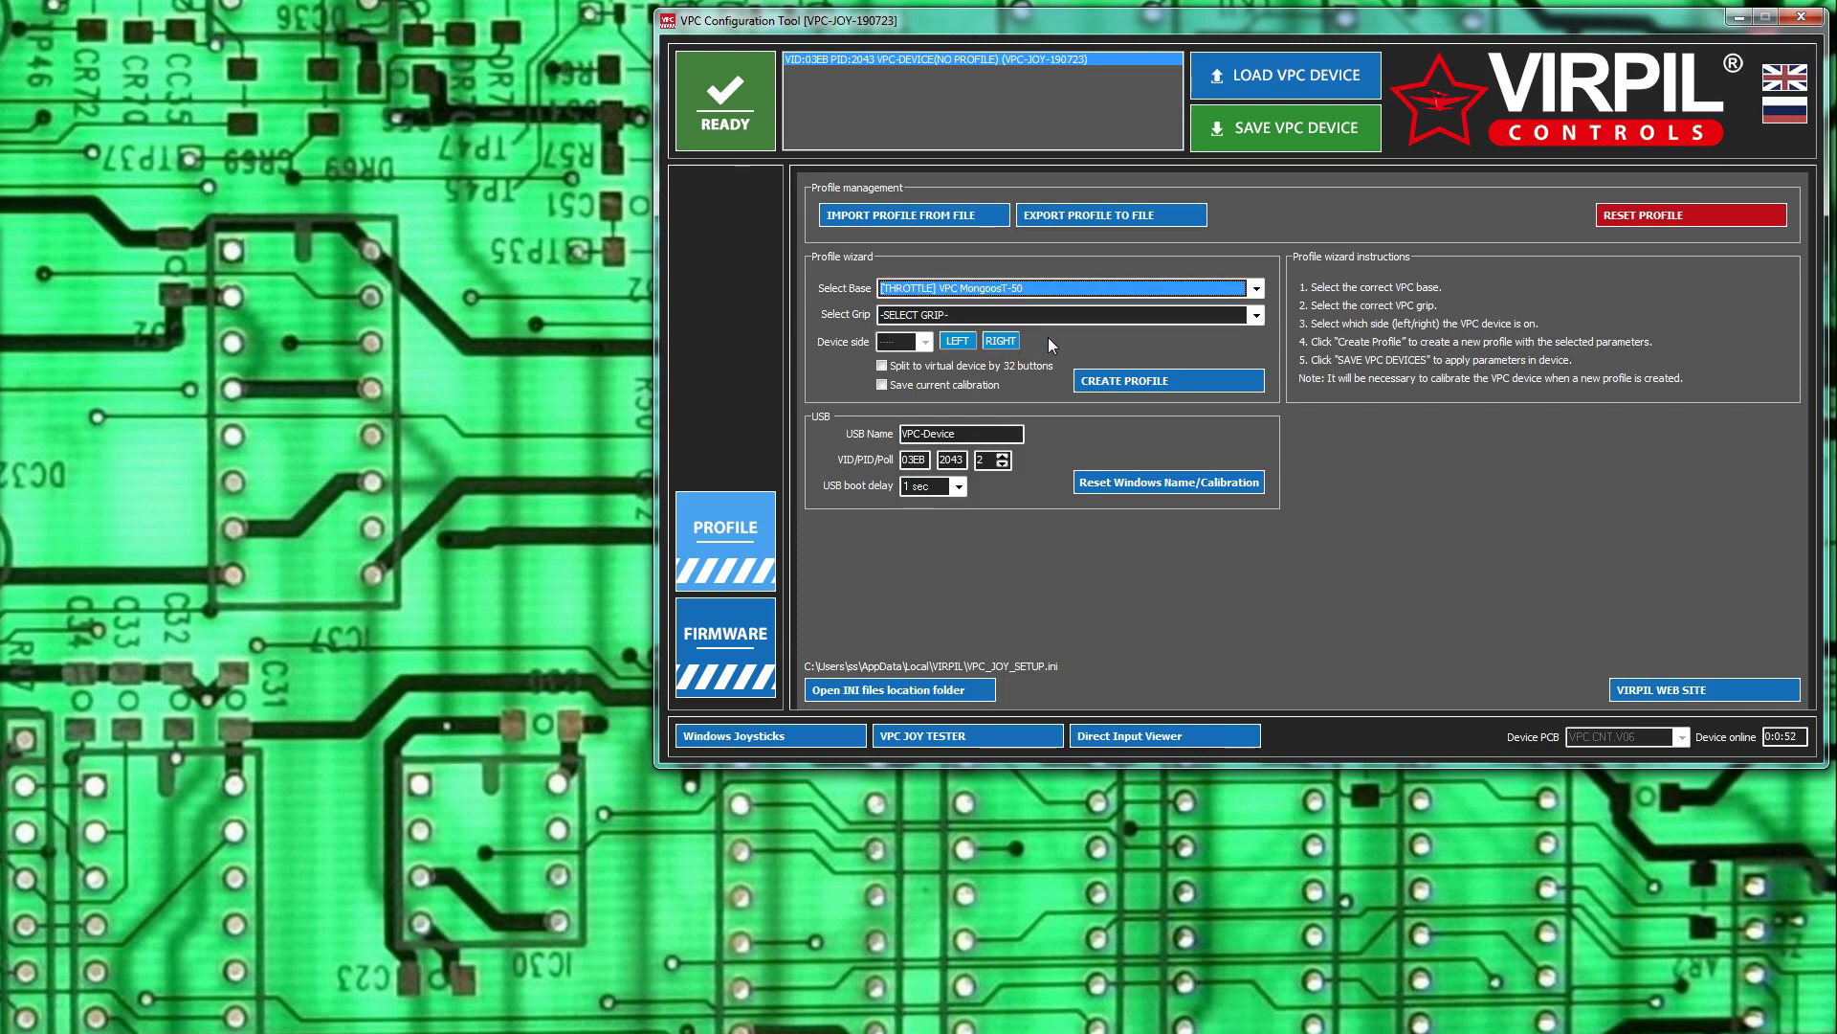
pyautogui.click(1255, 316)
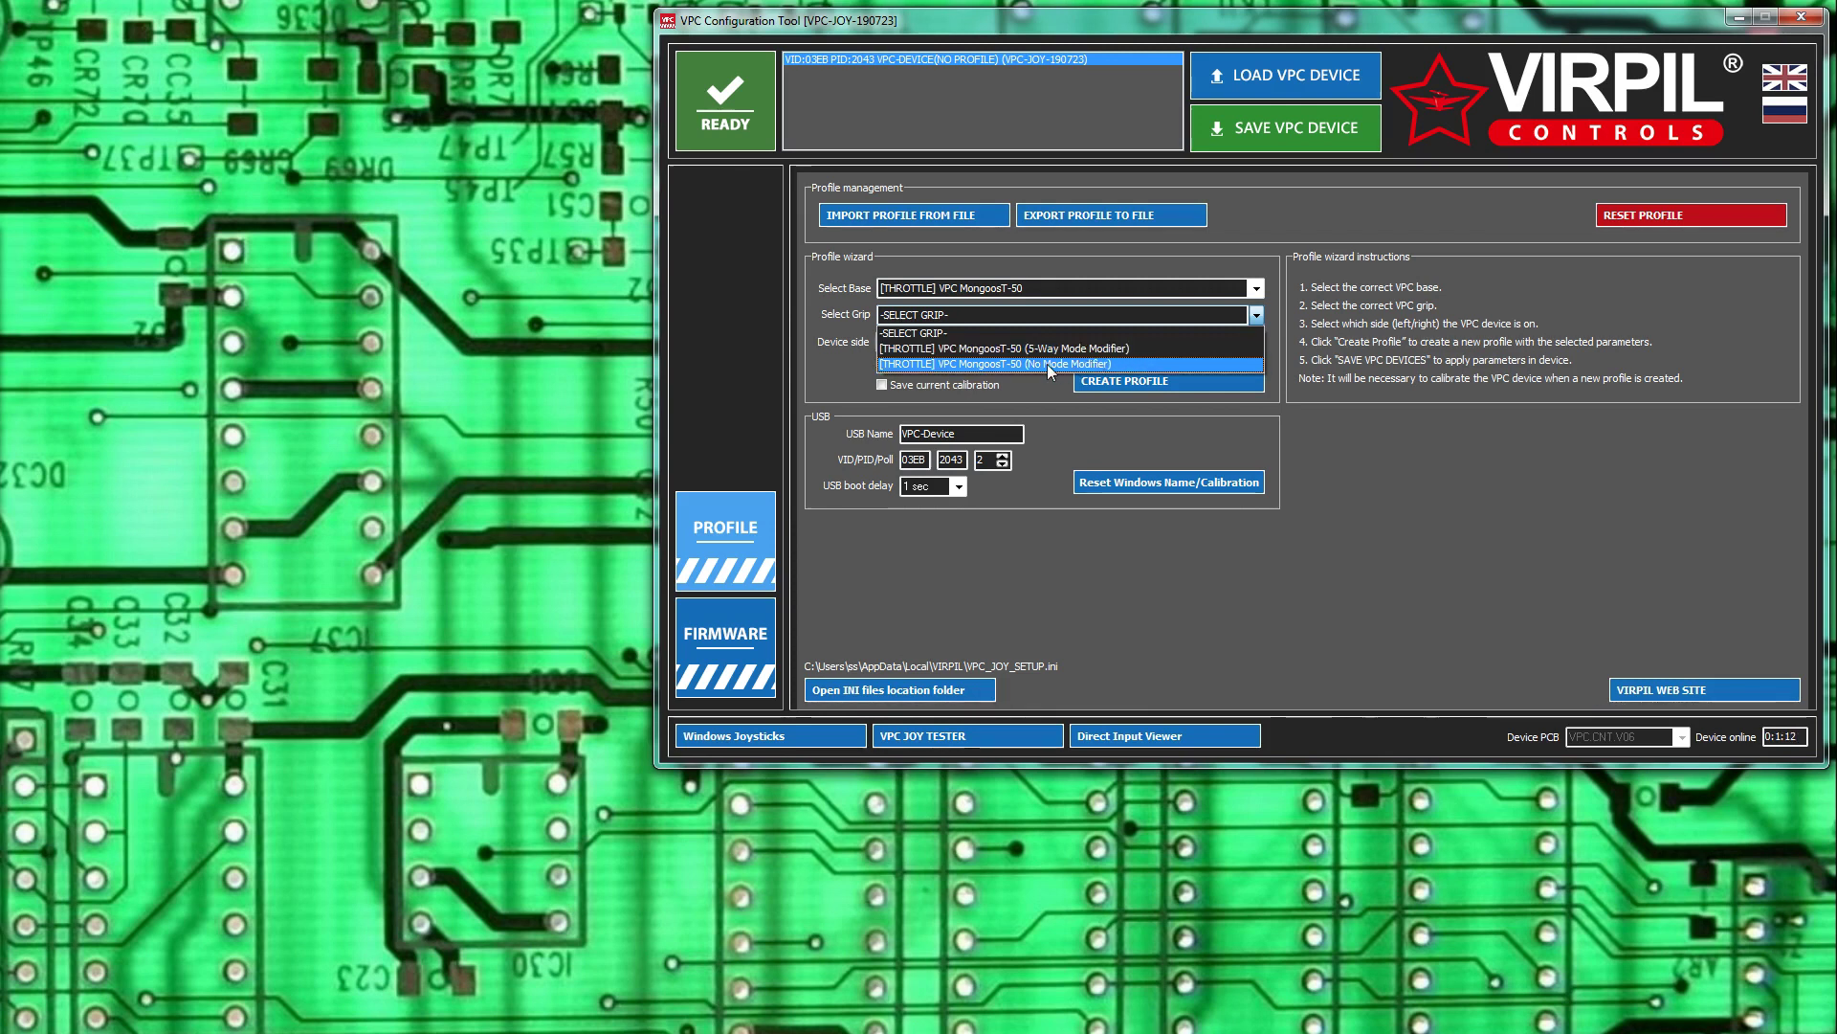
pyautogui.click(1126, 364)
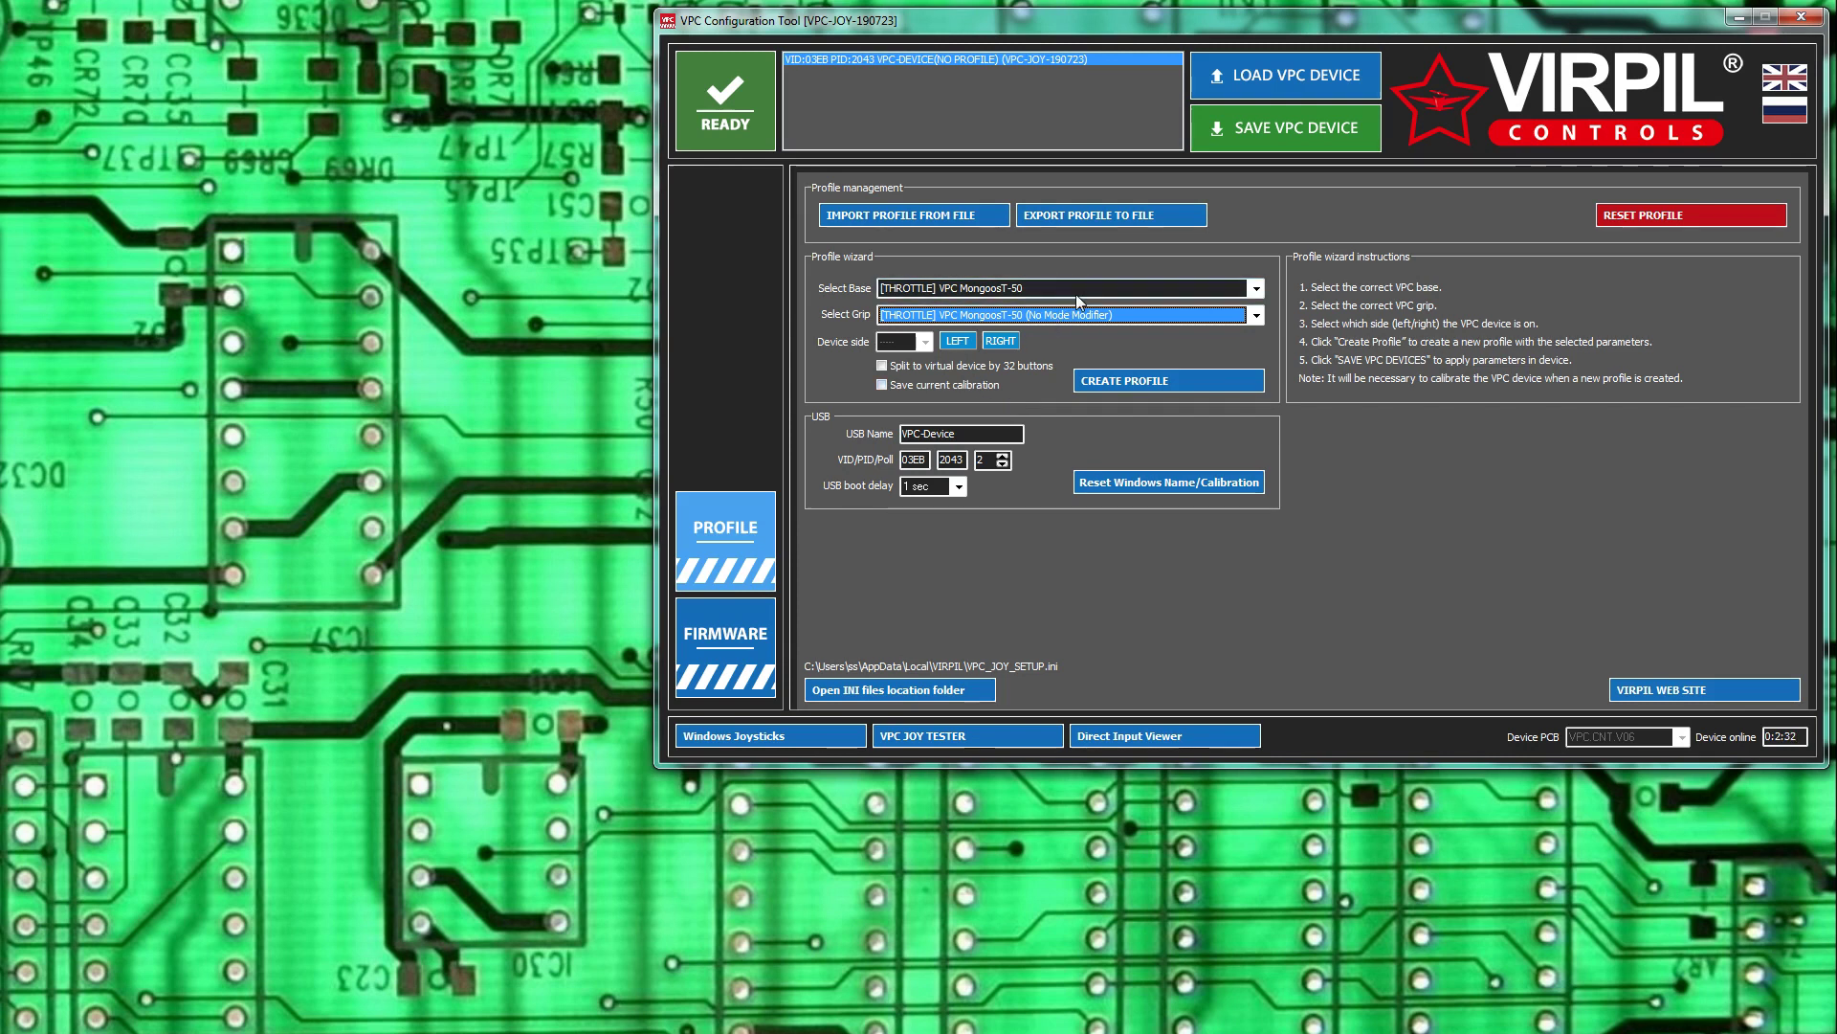
# Create the profile, save it to the device, and reselect VPC MT-50 Throttle to show its six axes.
pyautogui.click(1148, 390)
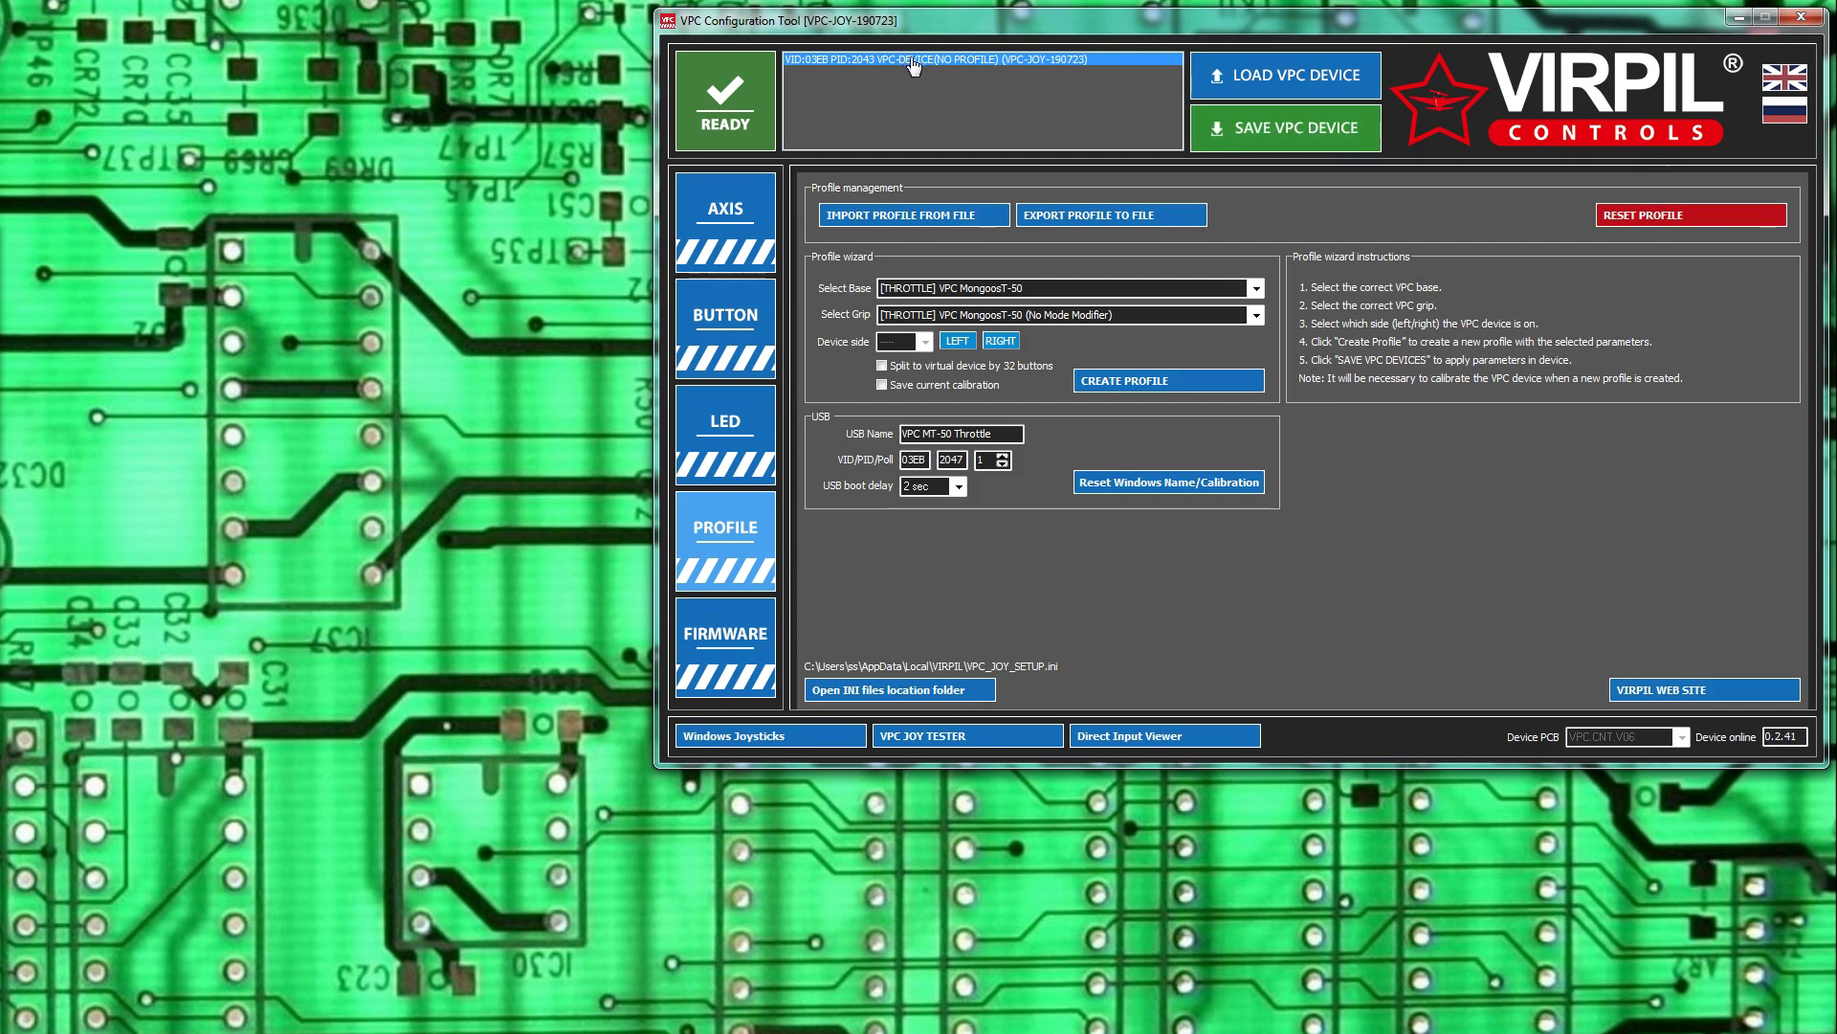
pyautogui.click(1261, 139)
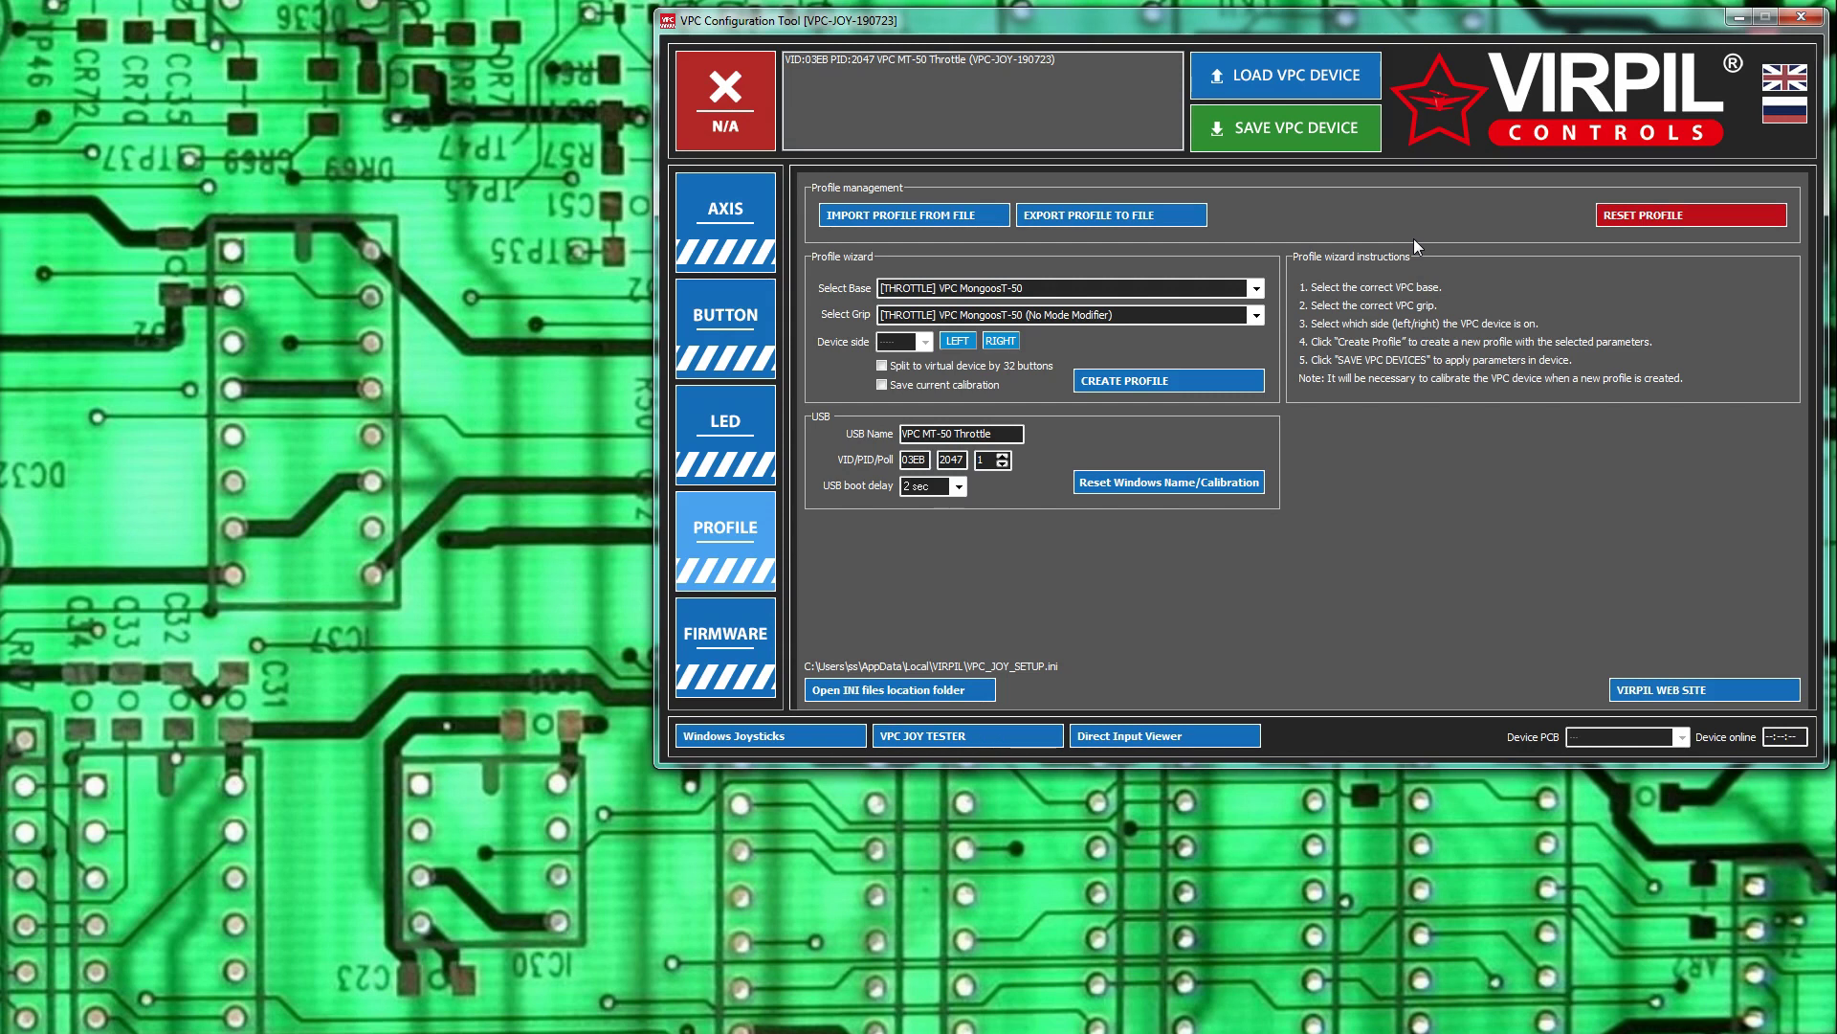
pyautogui.click(1062, 60)
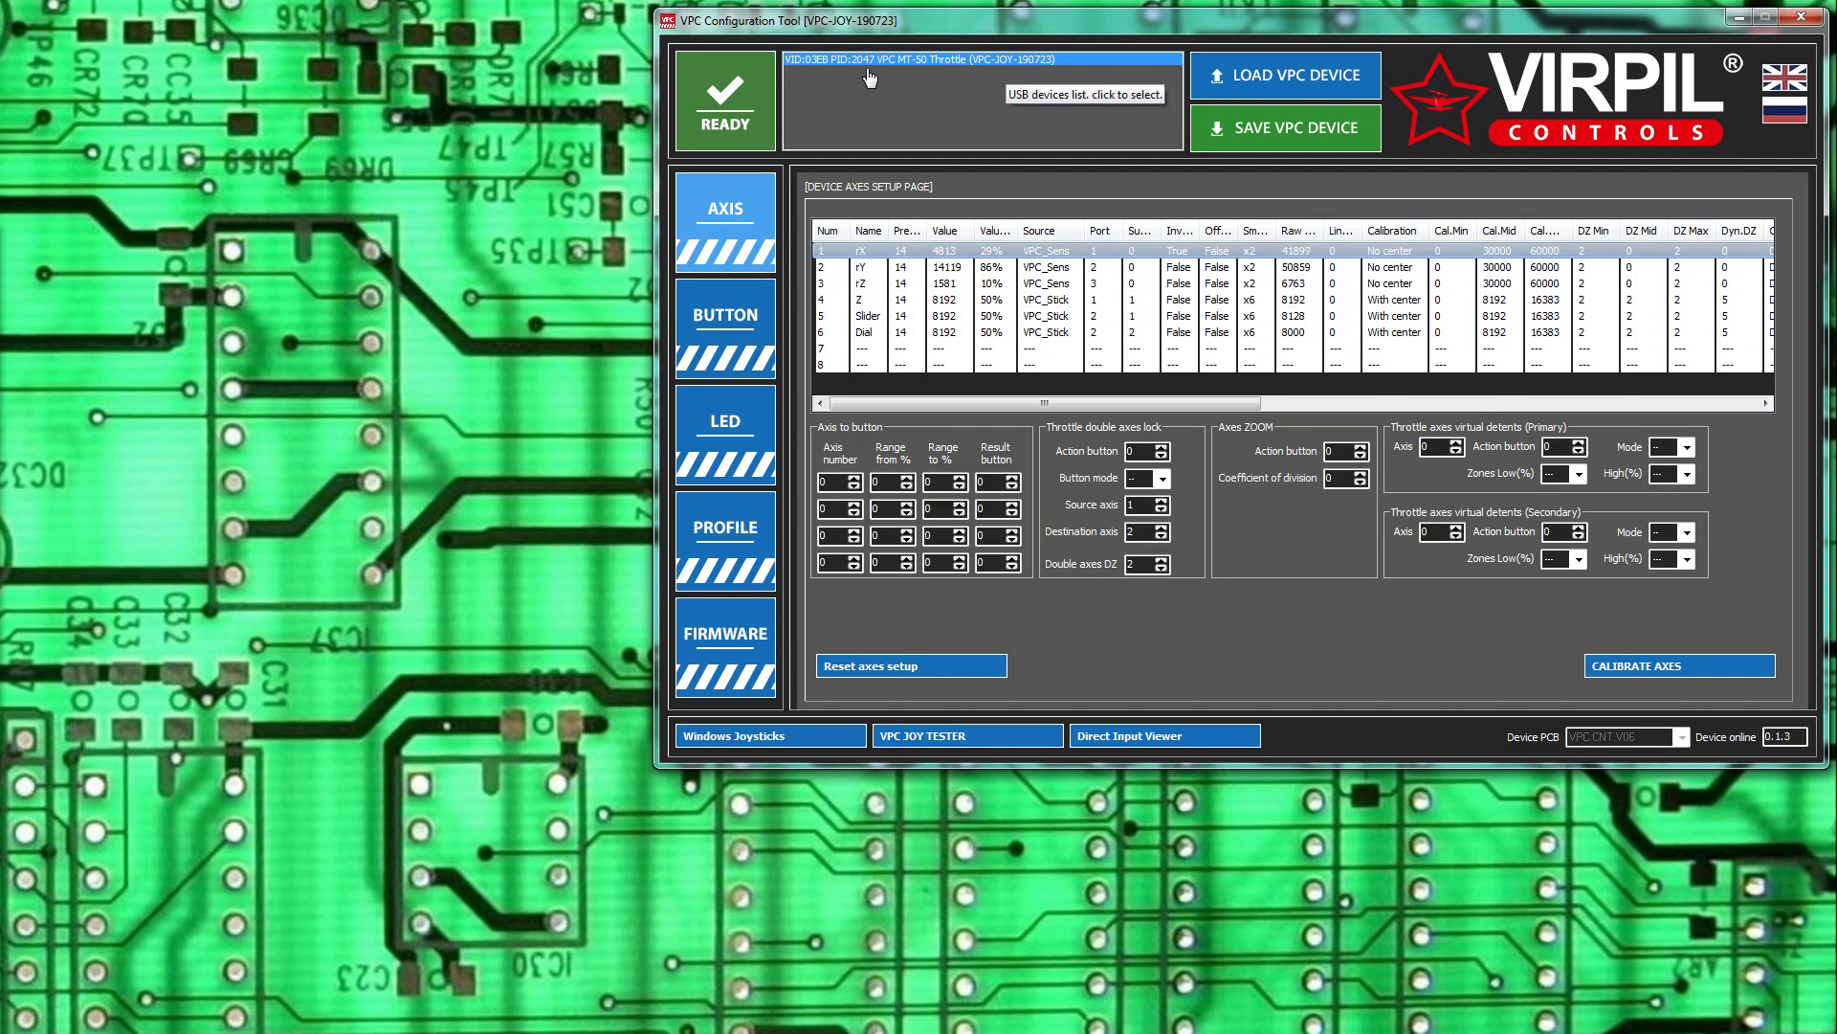
# Reload the MT-50 throttle's settings from its EEPROM into the axes page.
pyautogui.click(1258, 81)
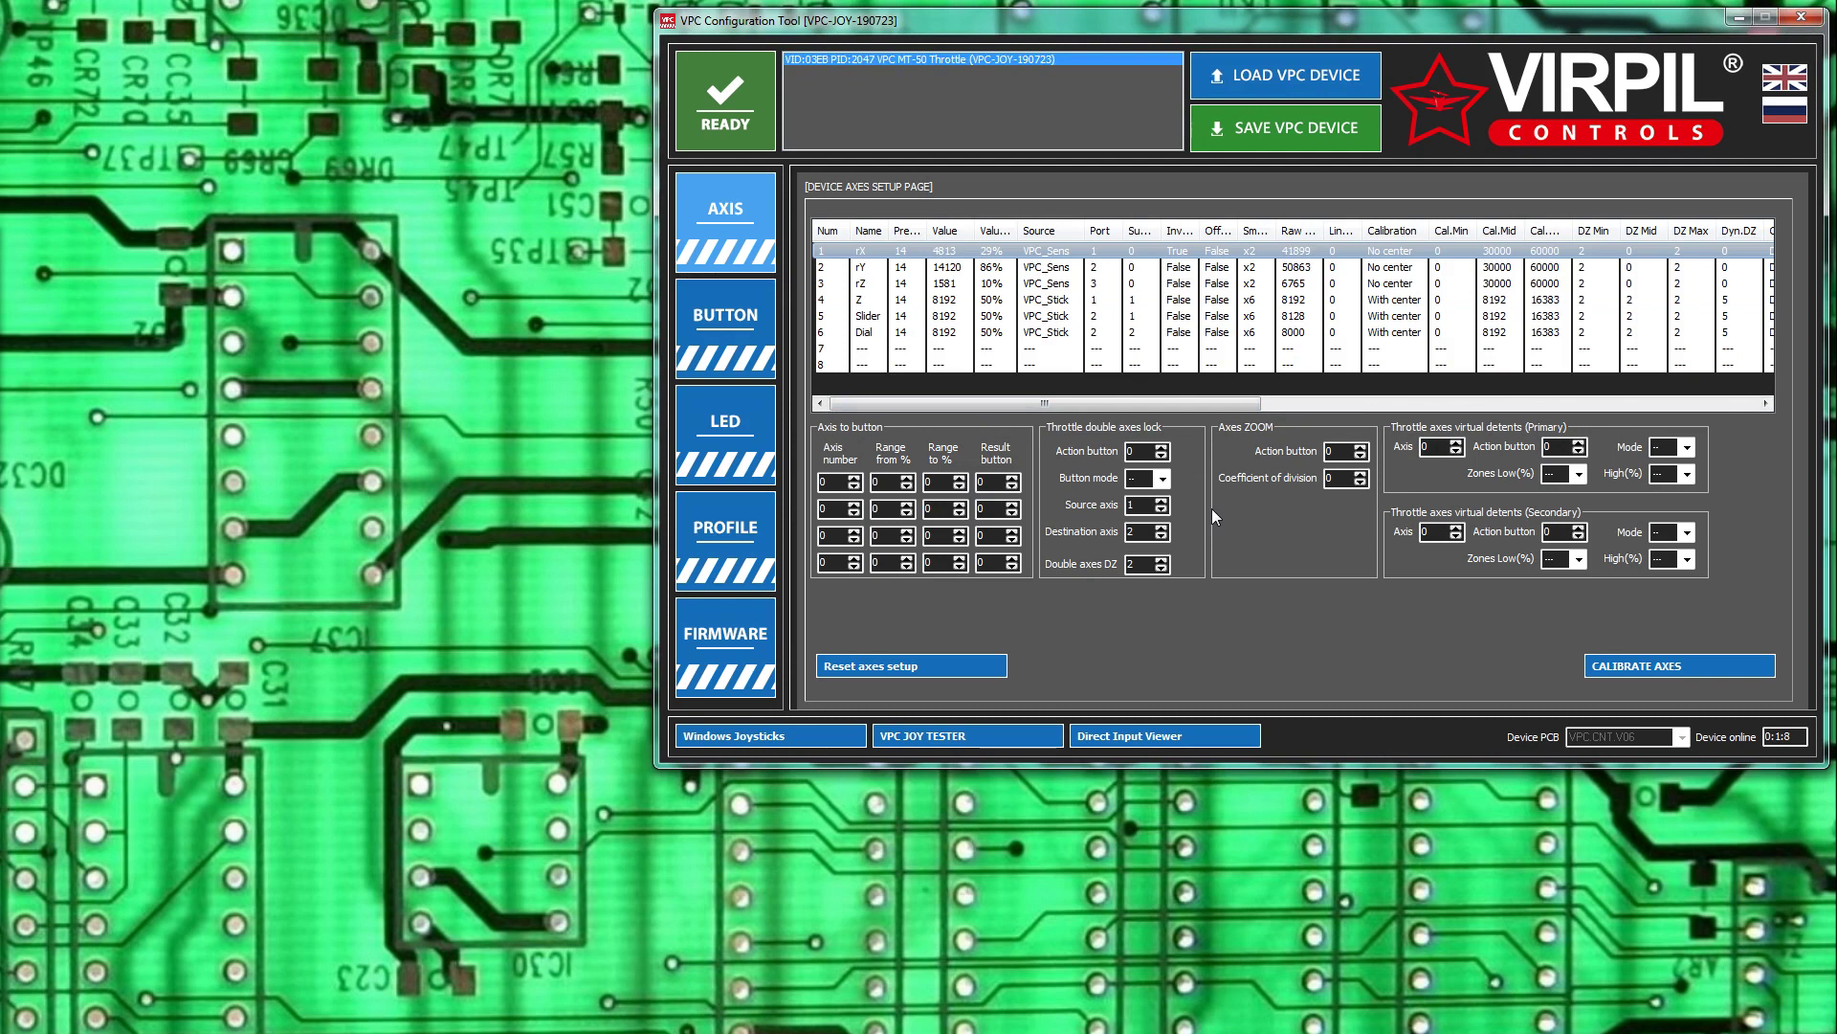
# Open the calibration page showing live raw values for the six throttle axes.
pyautogui.click(1645, 674)
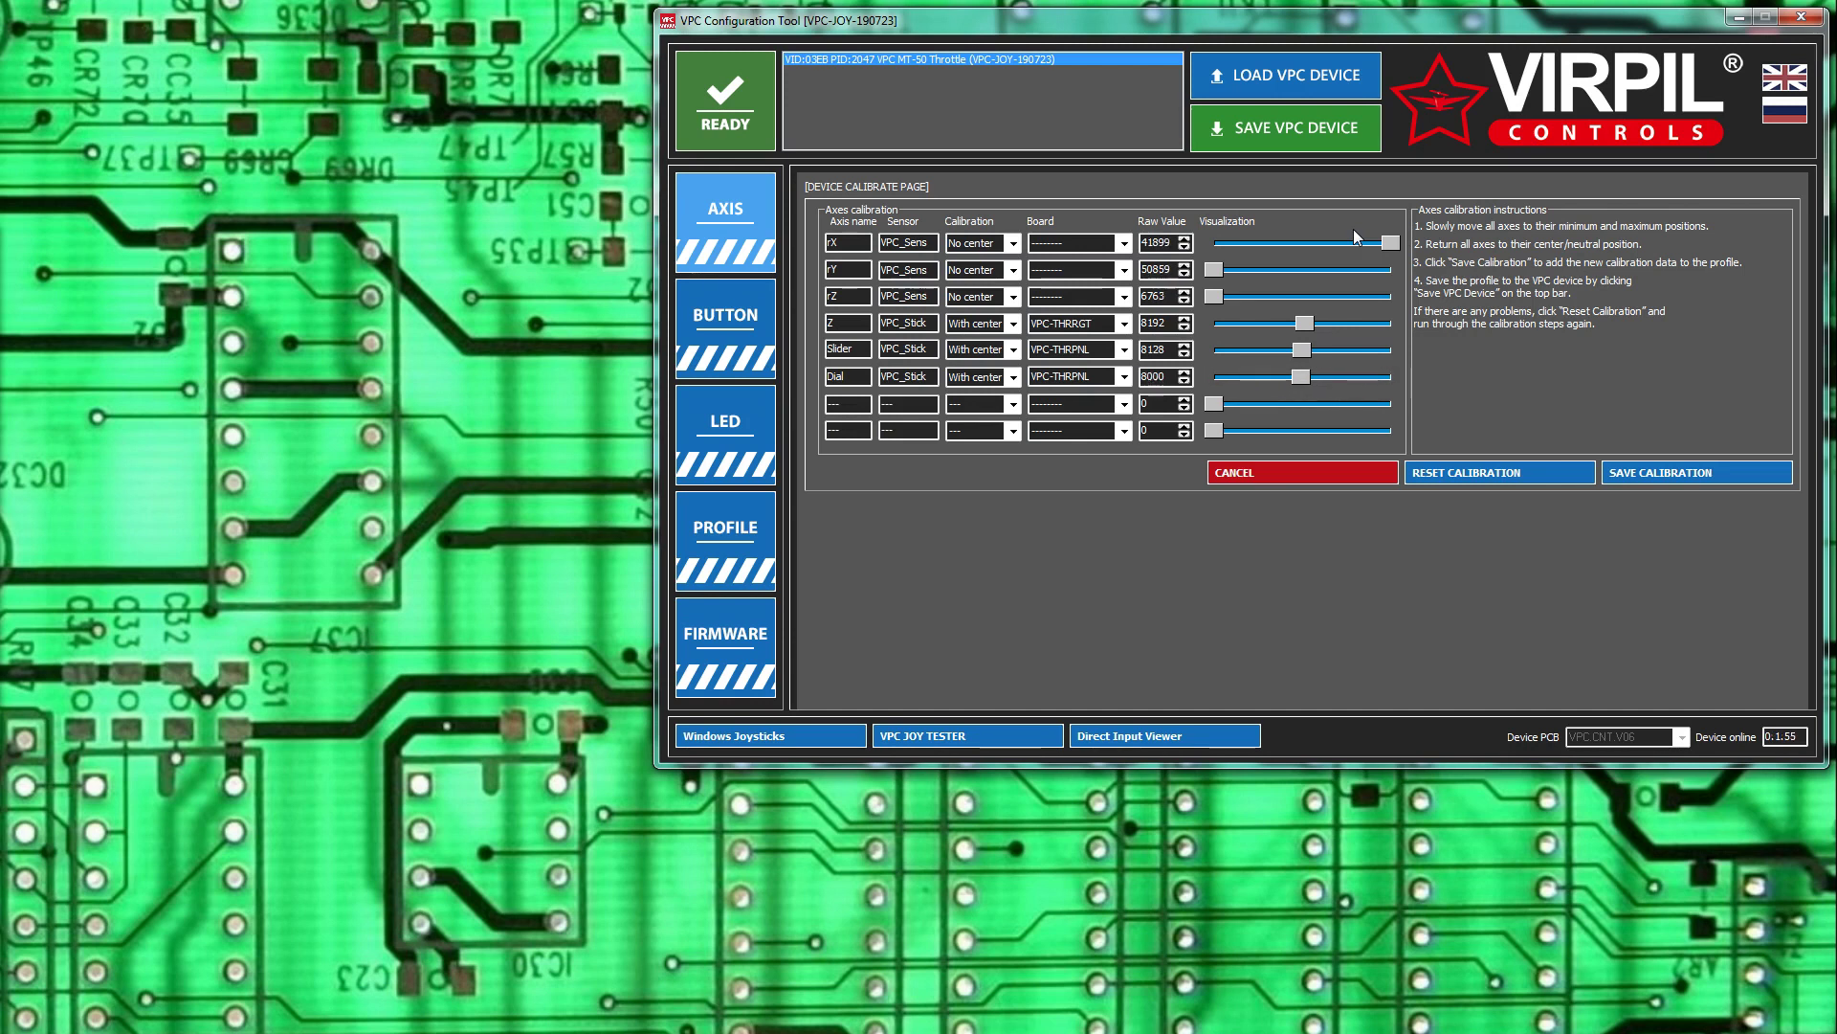
# Accept the new axis calibration and save it to the throttle, e.g. Z 4096/8192/12032.
pyautogui.click(1679, 473)
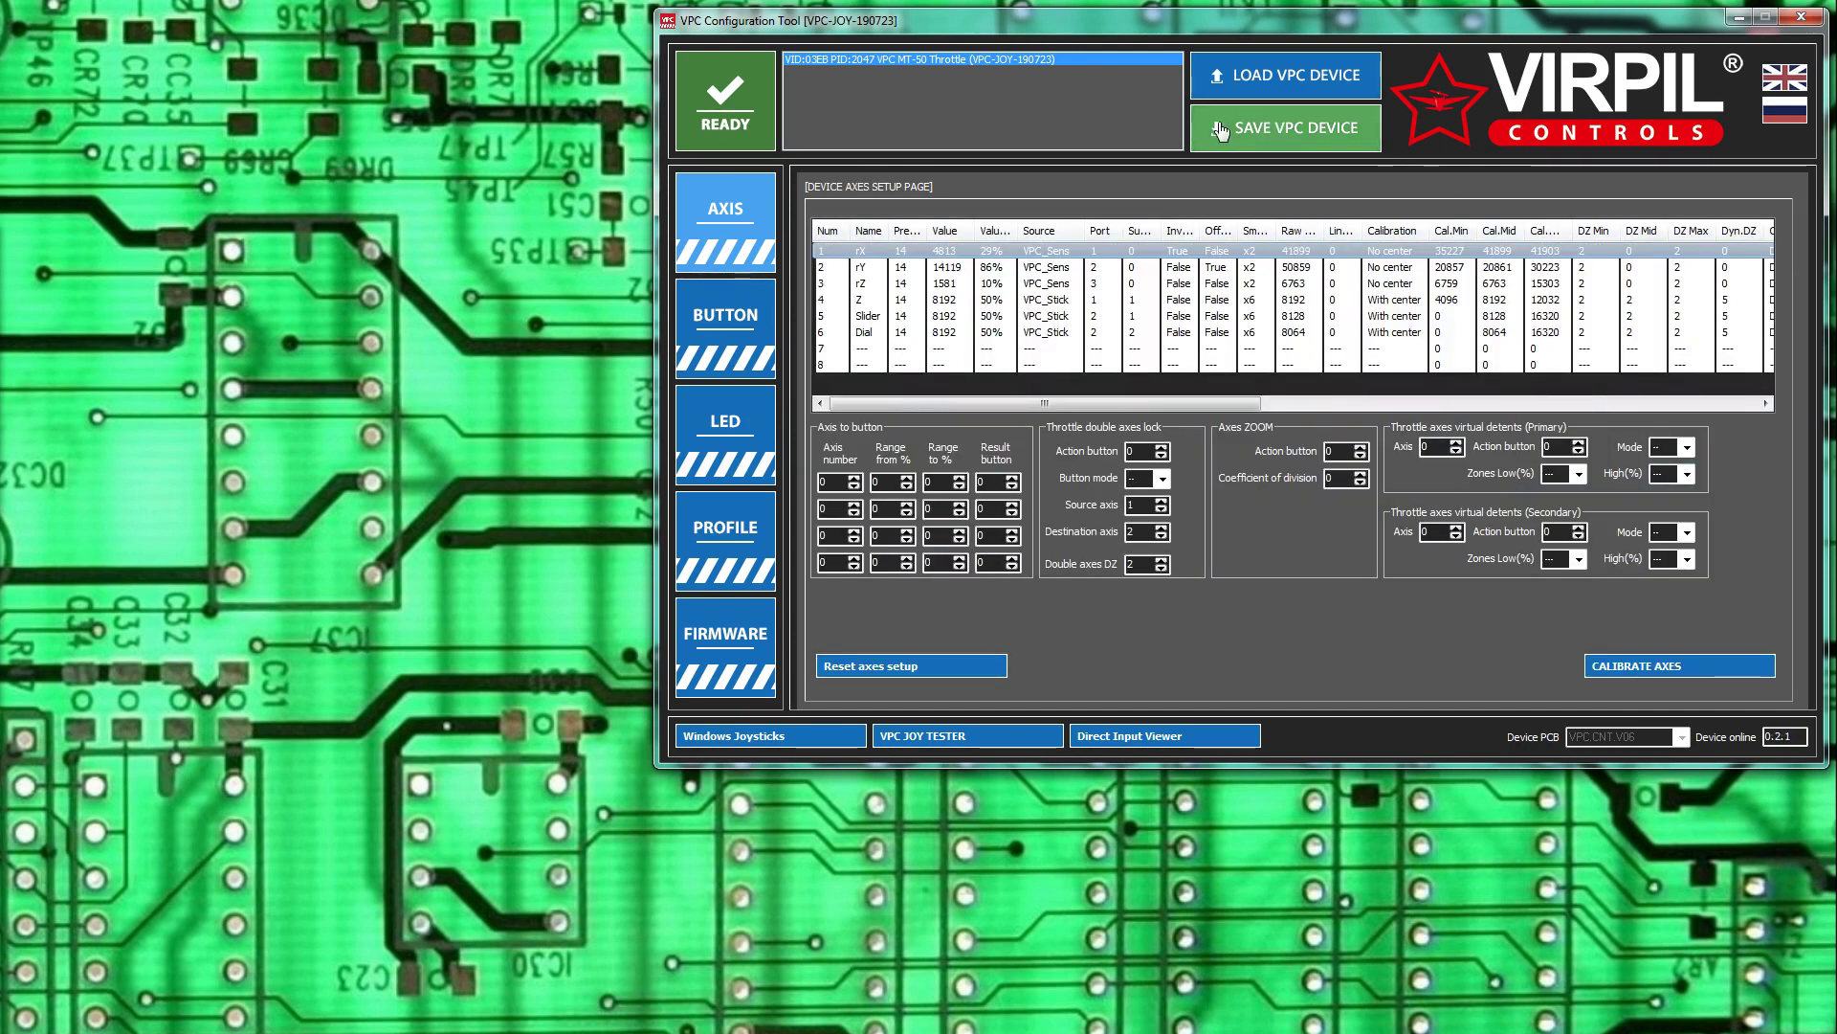
pyautogui.click(1289, 131)
pyautogui.click(1319, 137)
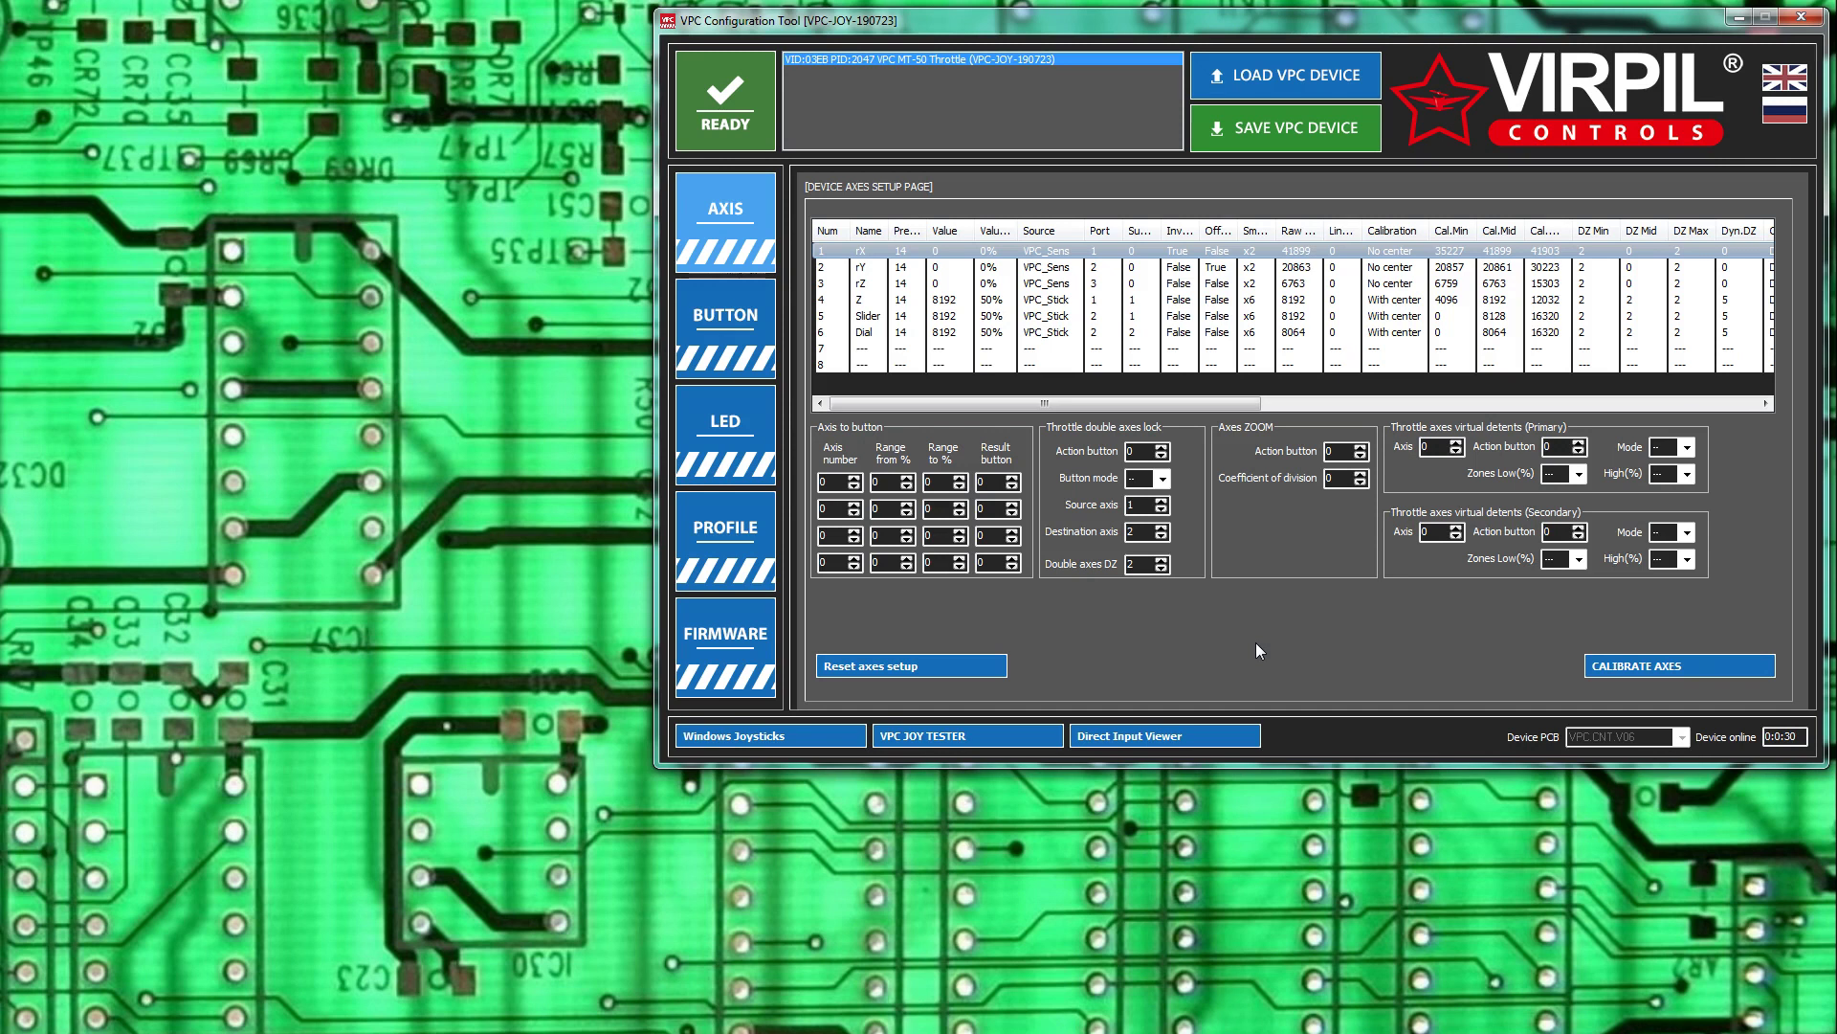
pyautogui.click(713, 322)
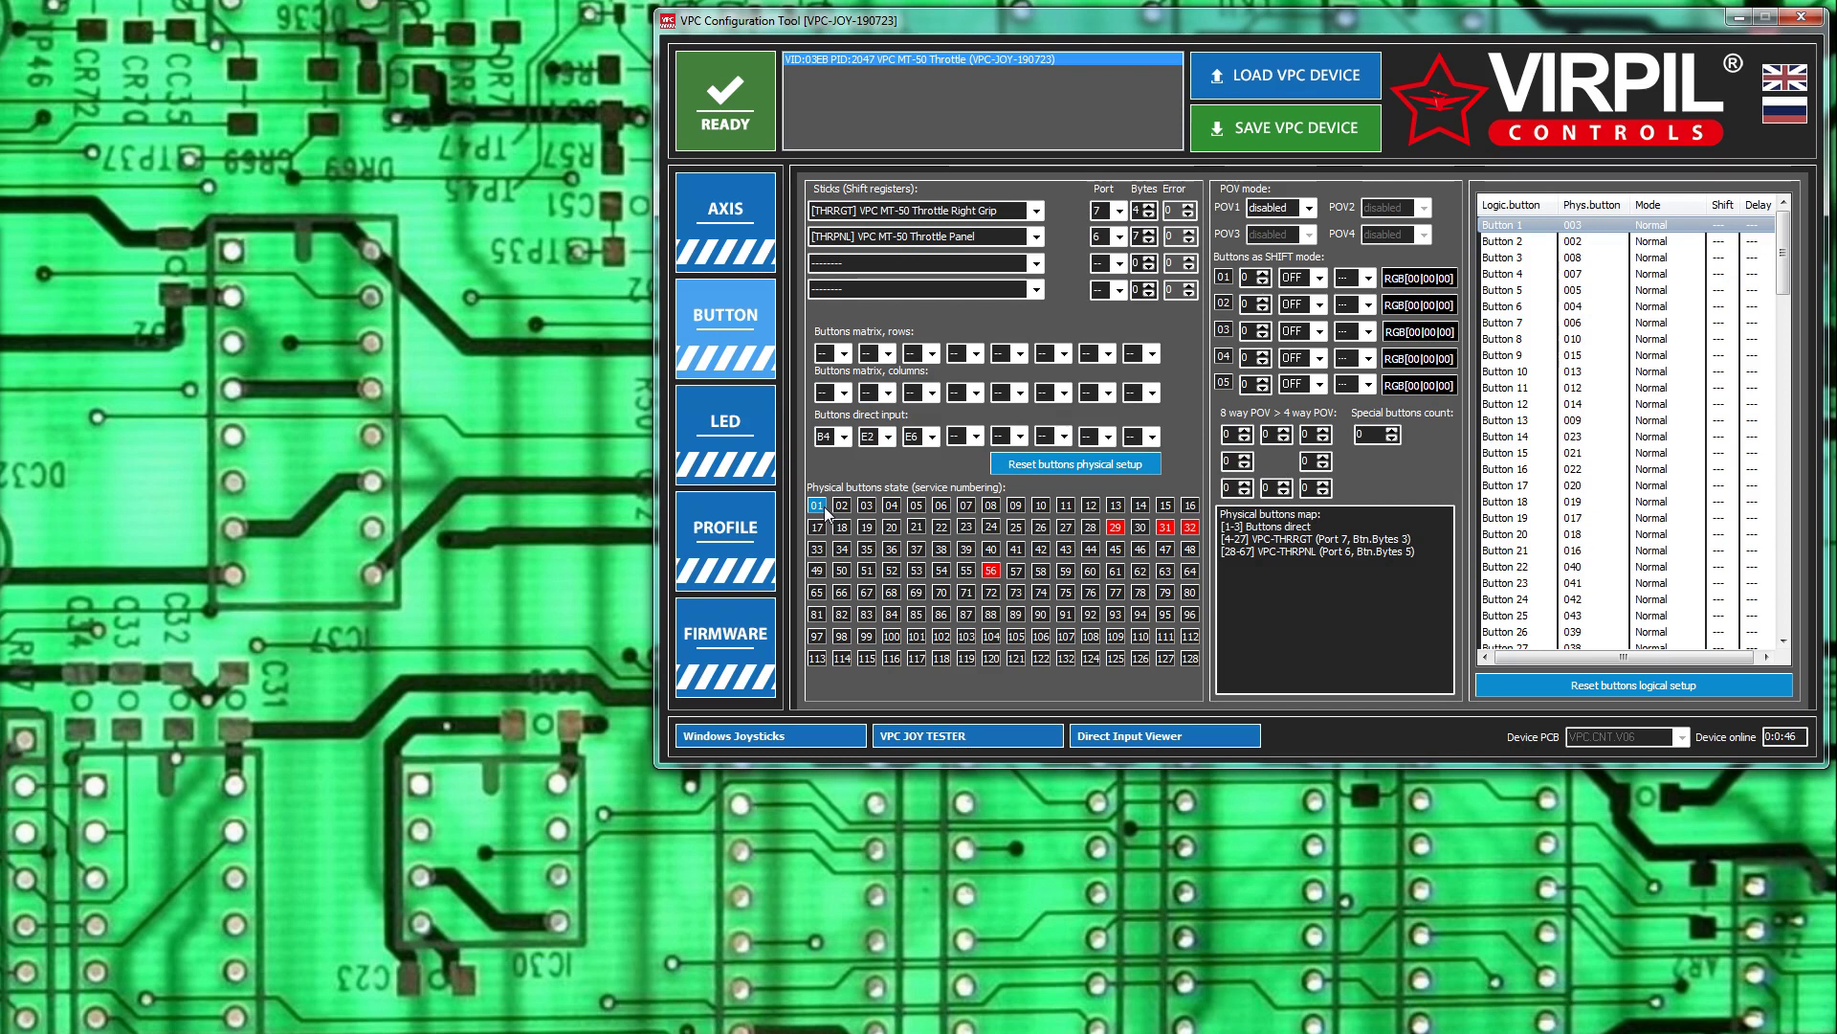
pyautogui.click(723, 230)
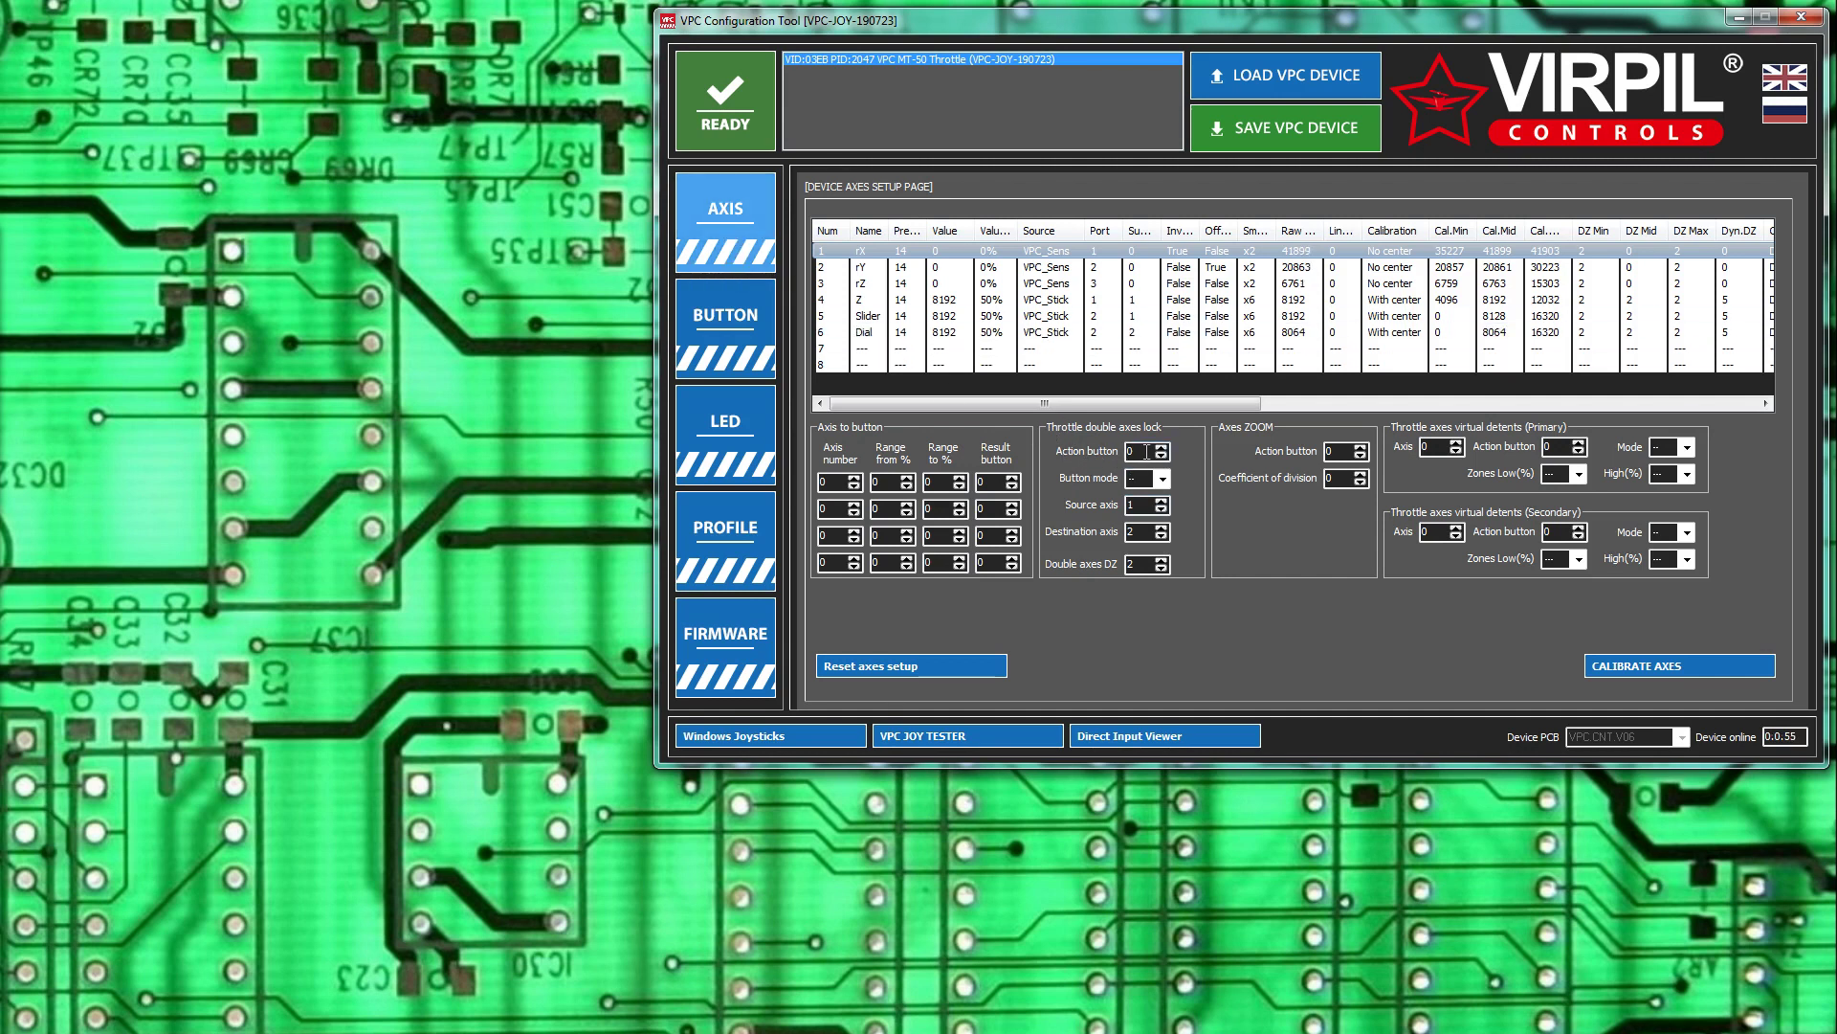
# Give the throttle double axes lock action button 1 and button mode OFF.
pyautogui.click(1164, 450)
pyautogui.click(1161, 478)
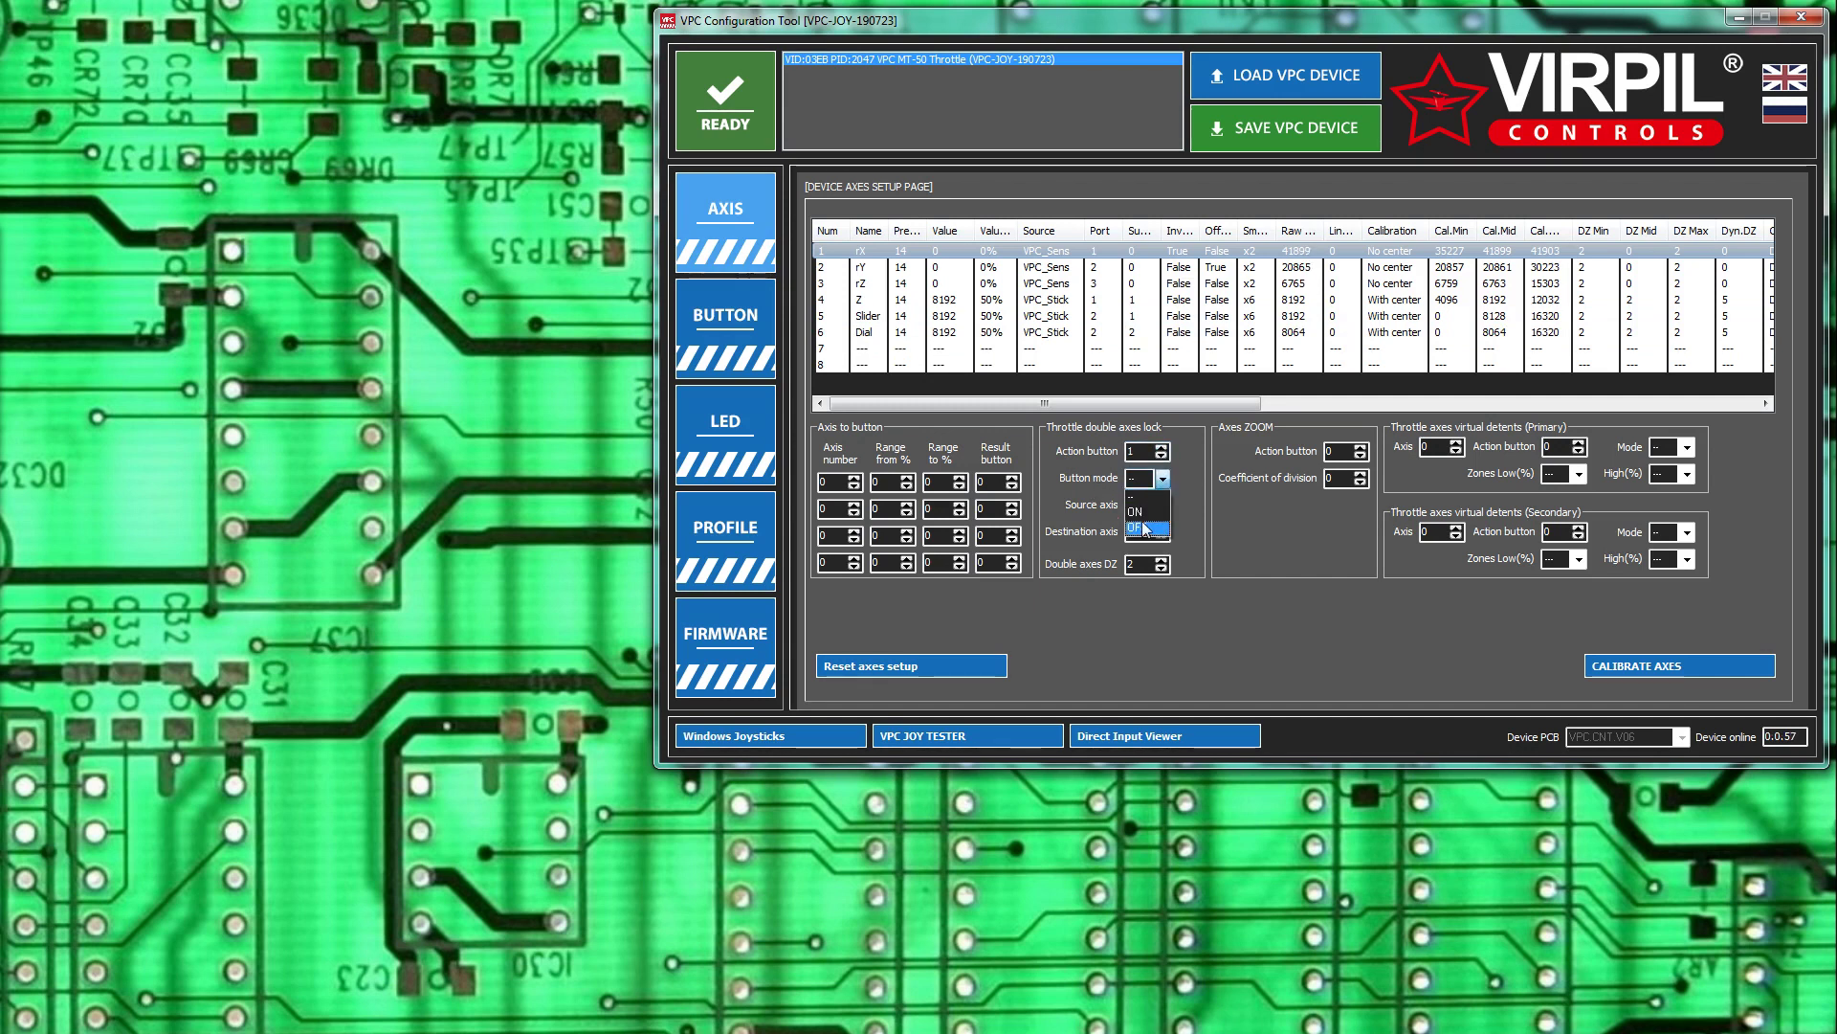
pyautogui.click(1143, 507)
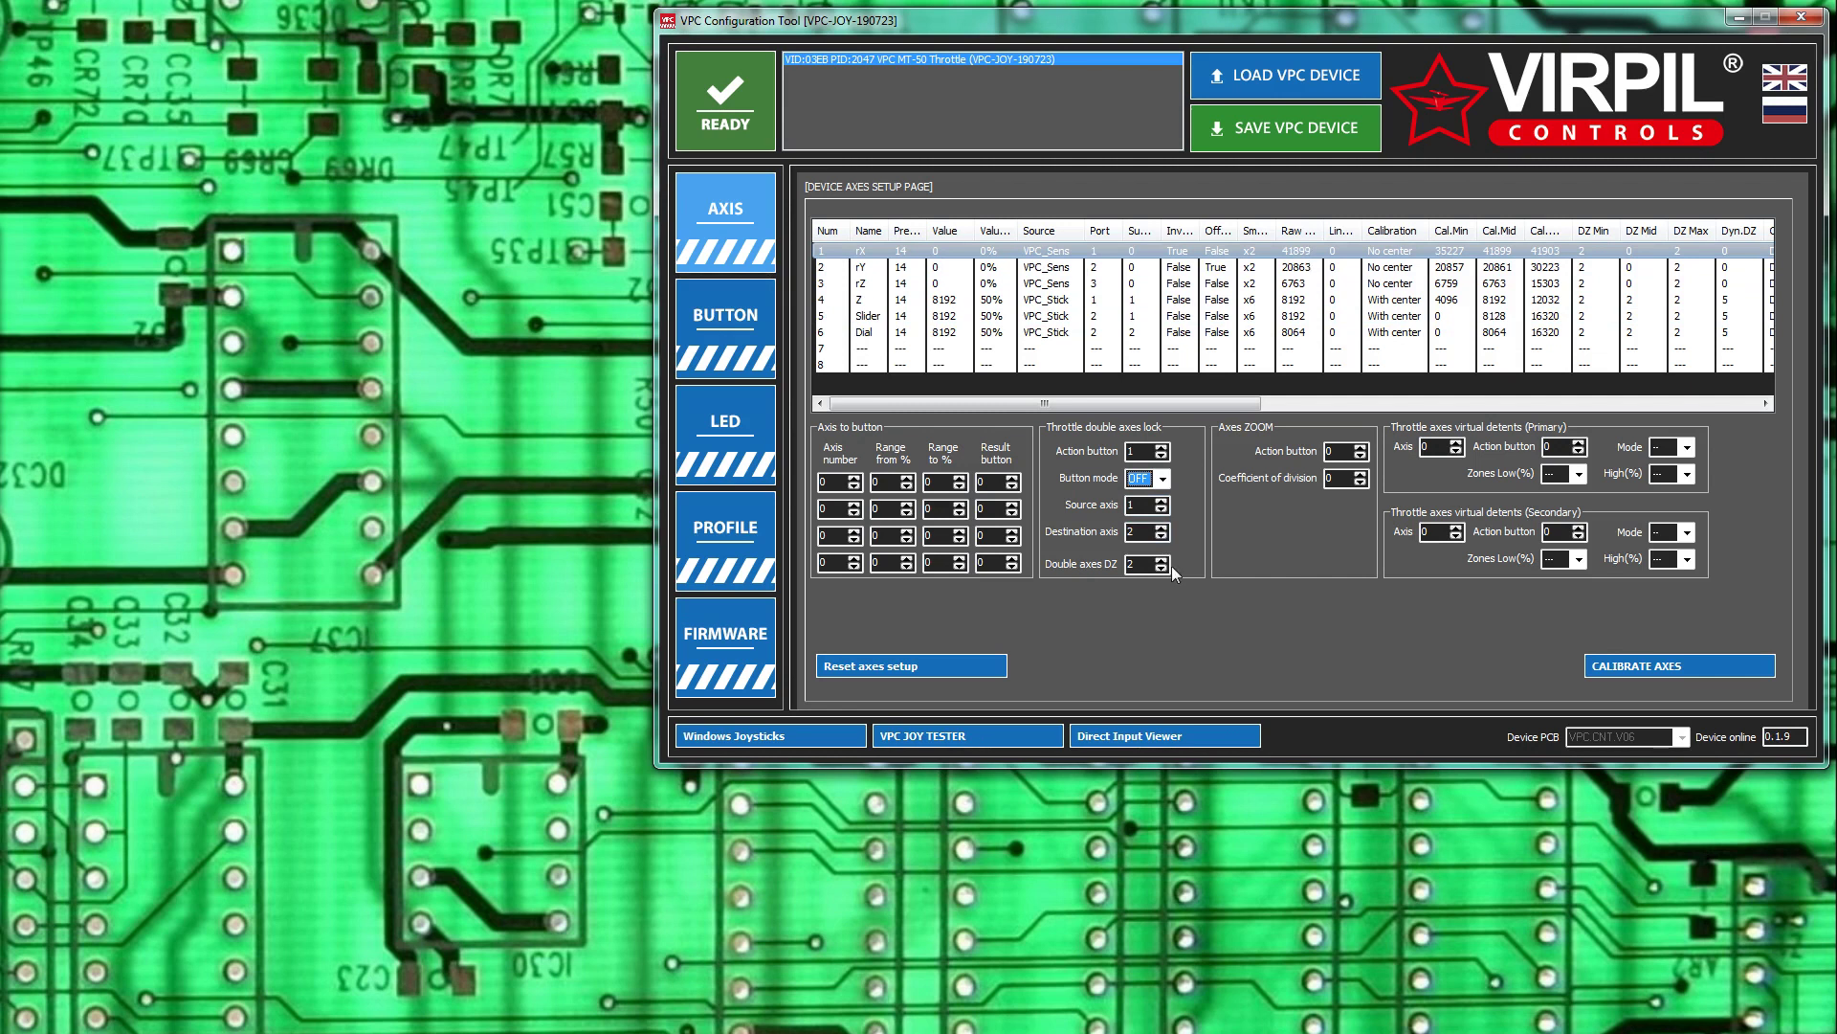
# Save the double axes lock settings to the throttle and confirm they persist after reload.
pyautogui.click(1287, 134)
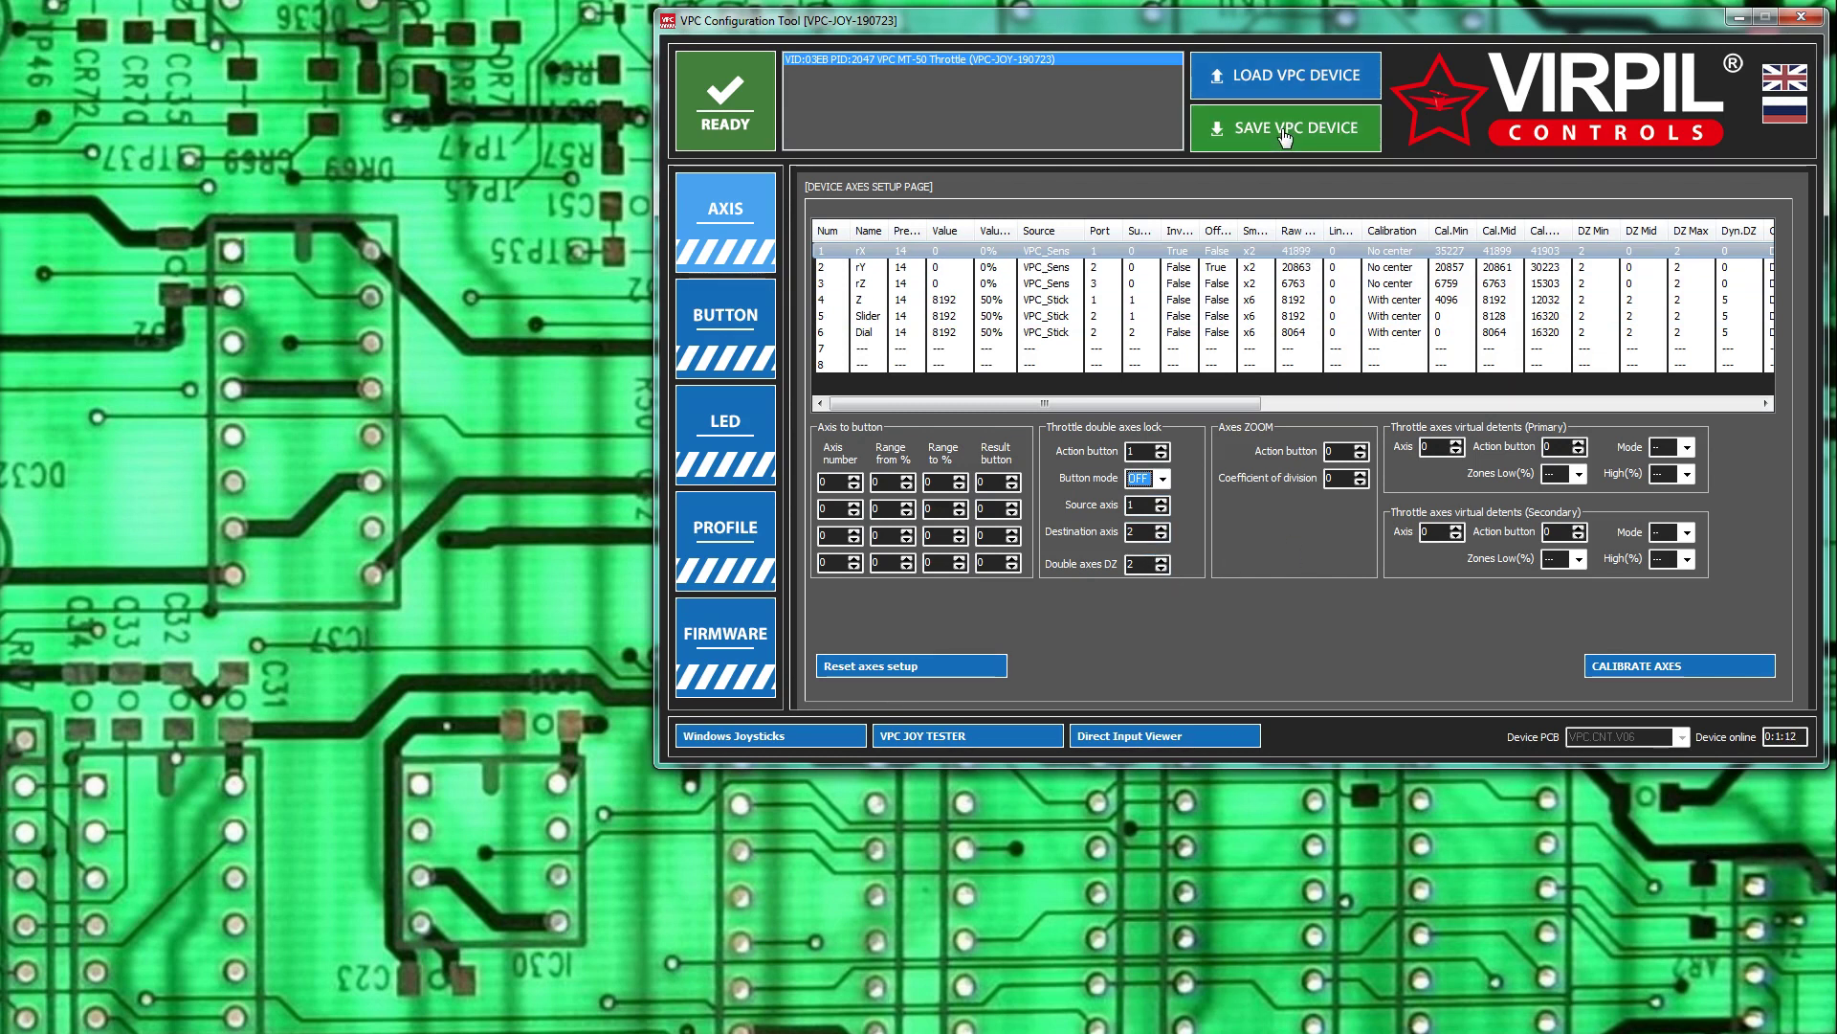
pyautogui.click(1330, 135)
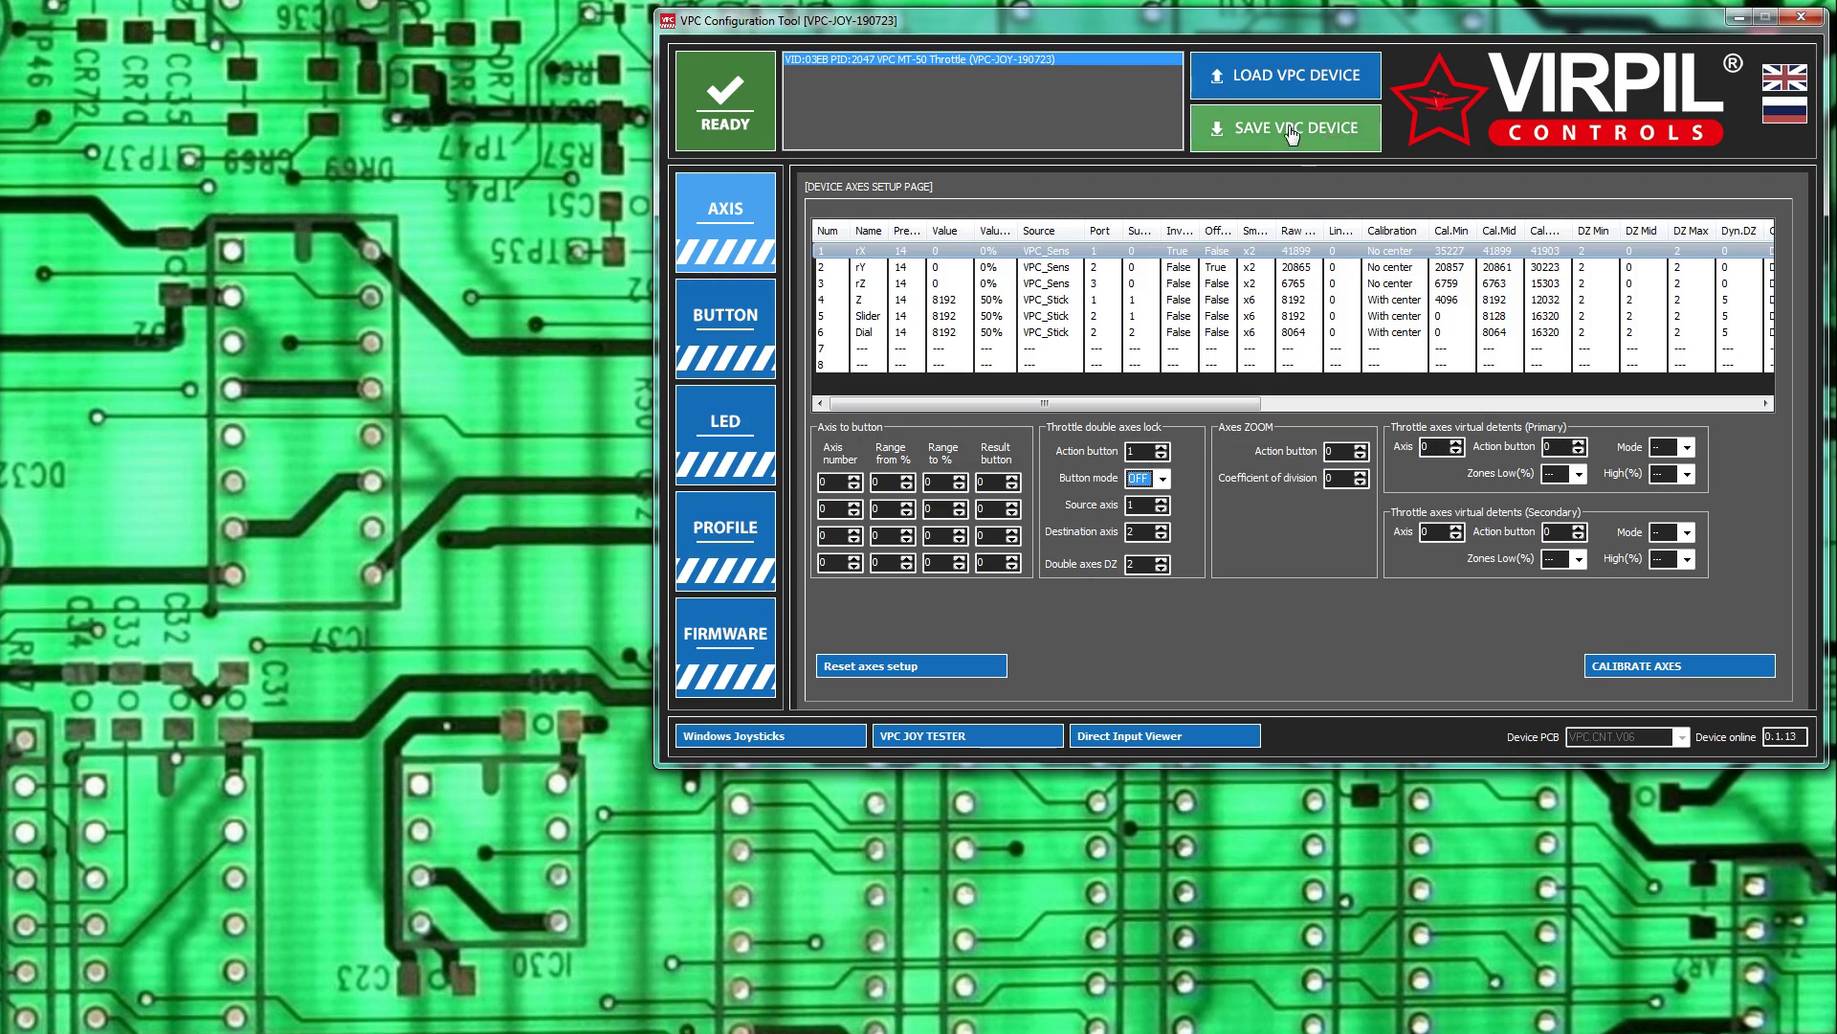
pyautogui.click(1289, 134)
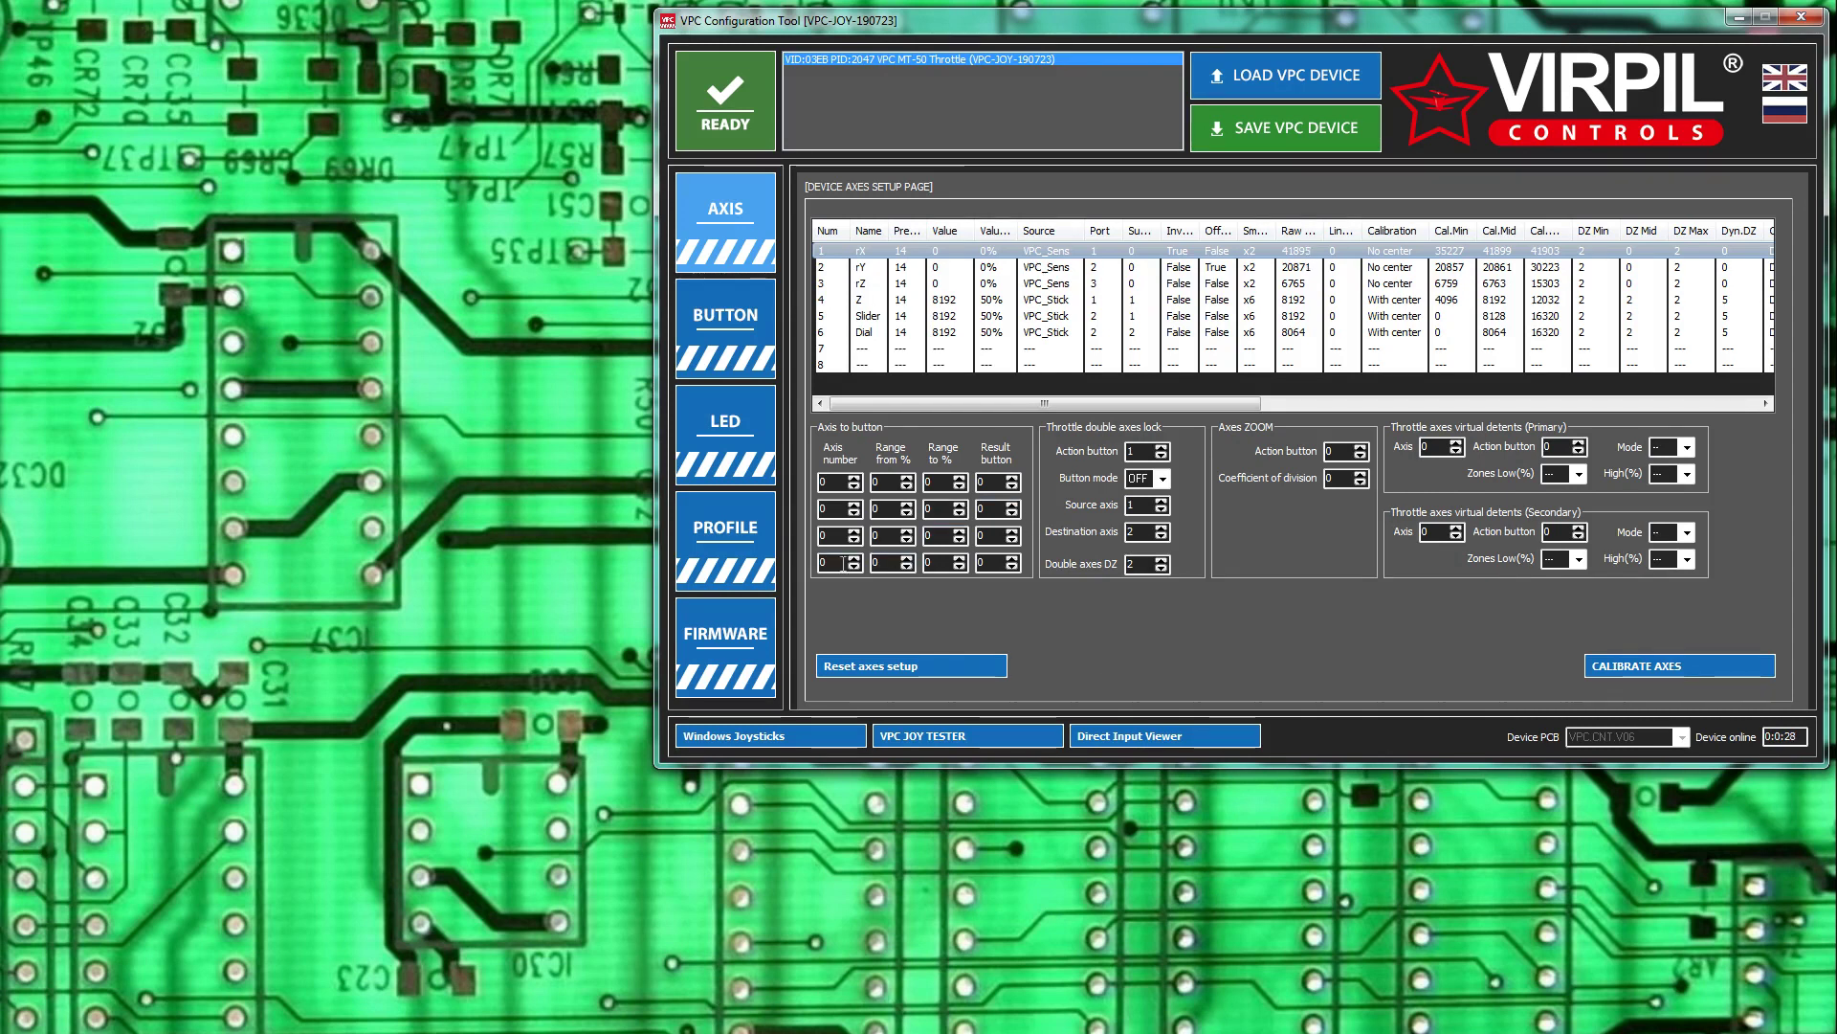
# Load the throttle's current settings and export the profile to the R:\vpc_profiles_backup folder.
pyautogui.click(726, 528)
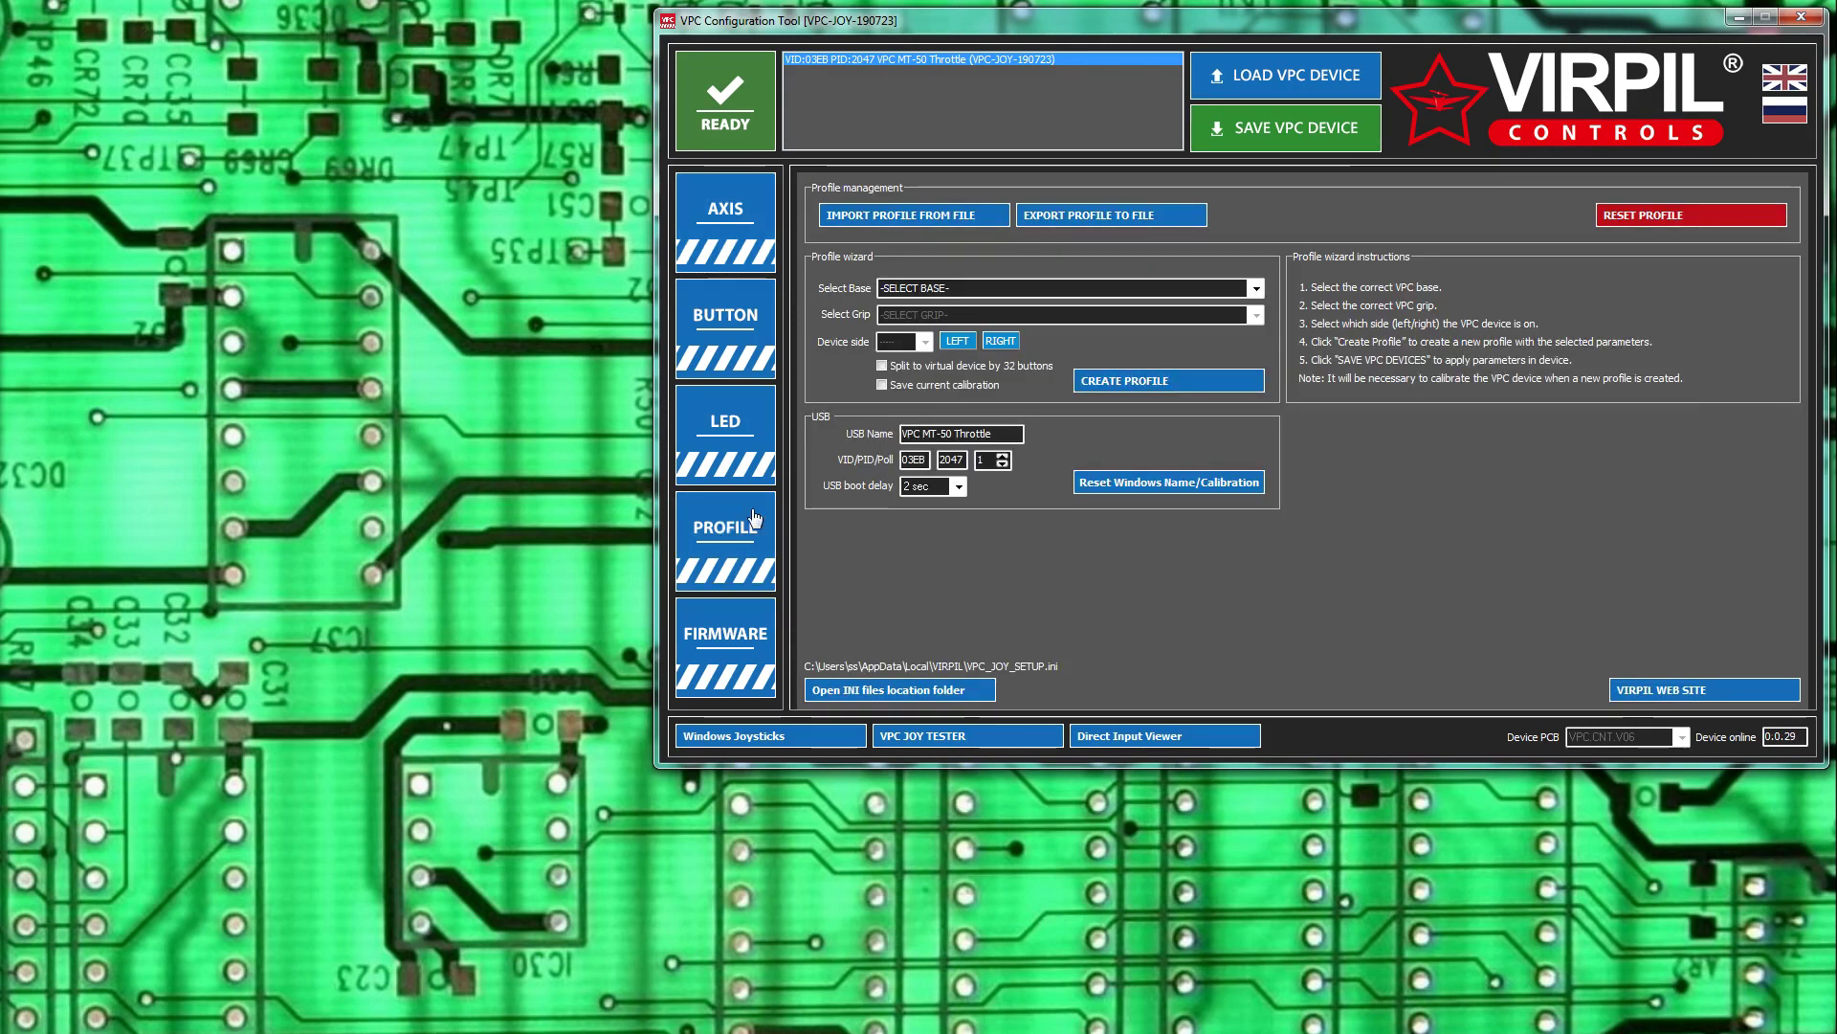
pyautogui.click(1264, 88)
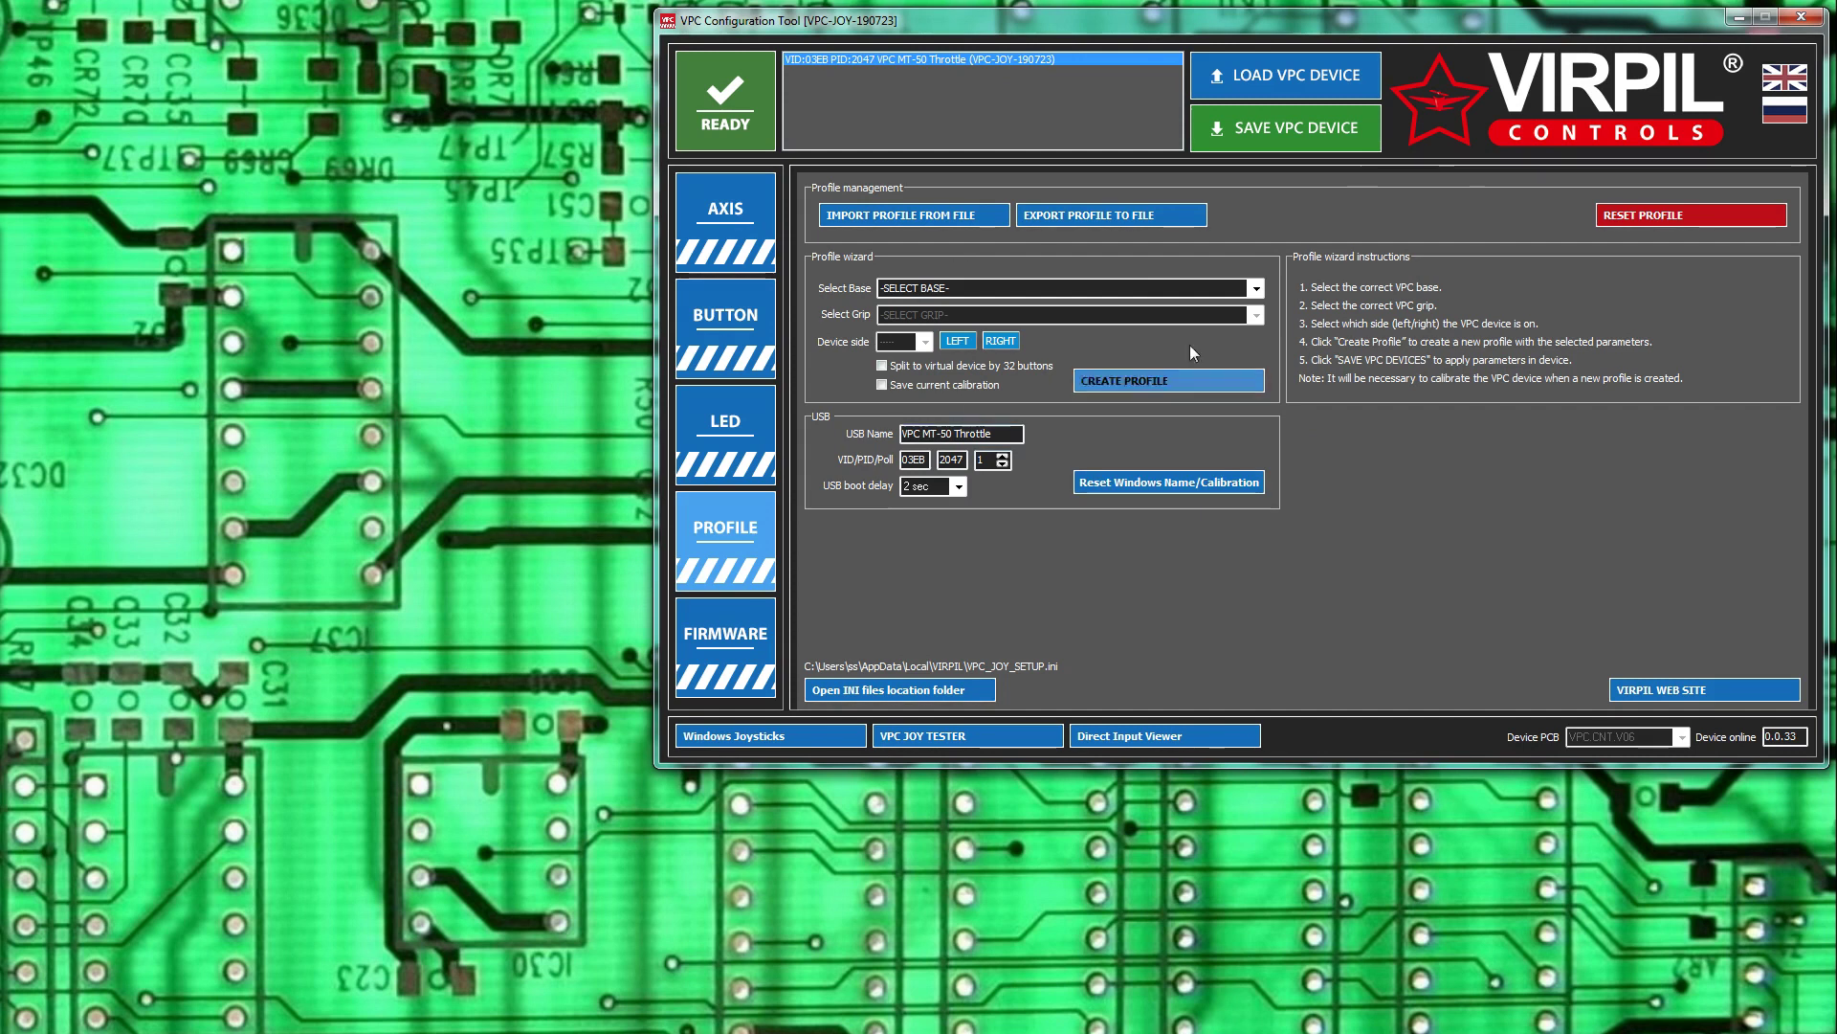
pyautogui.click(1136, 220)
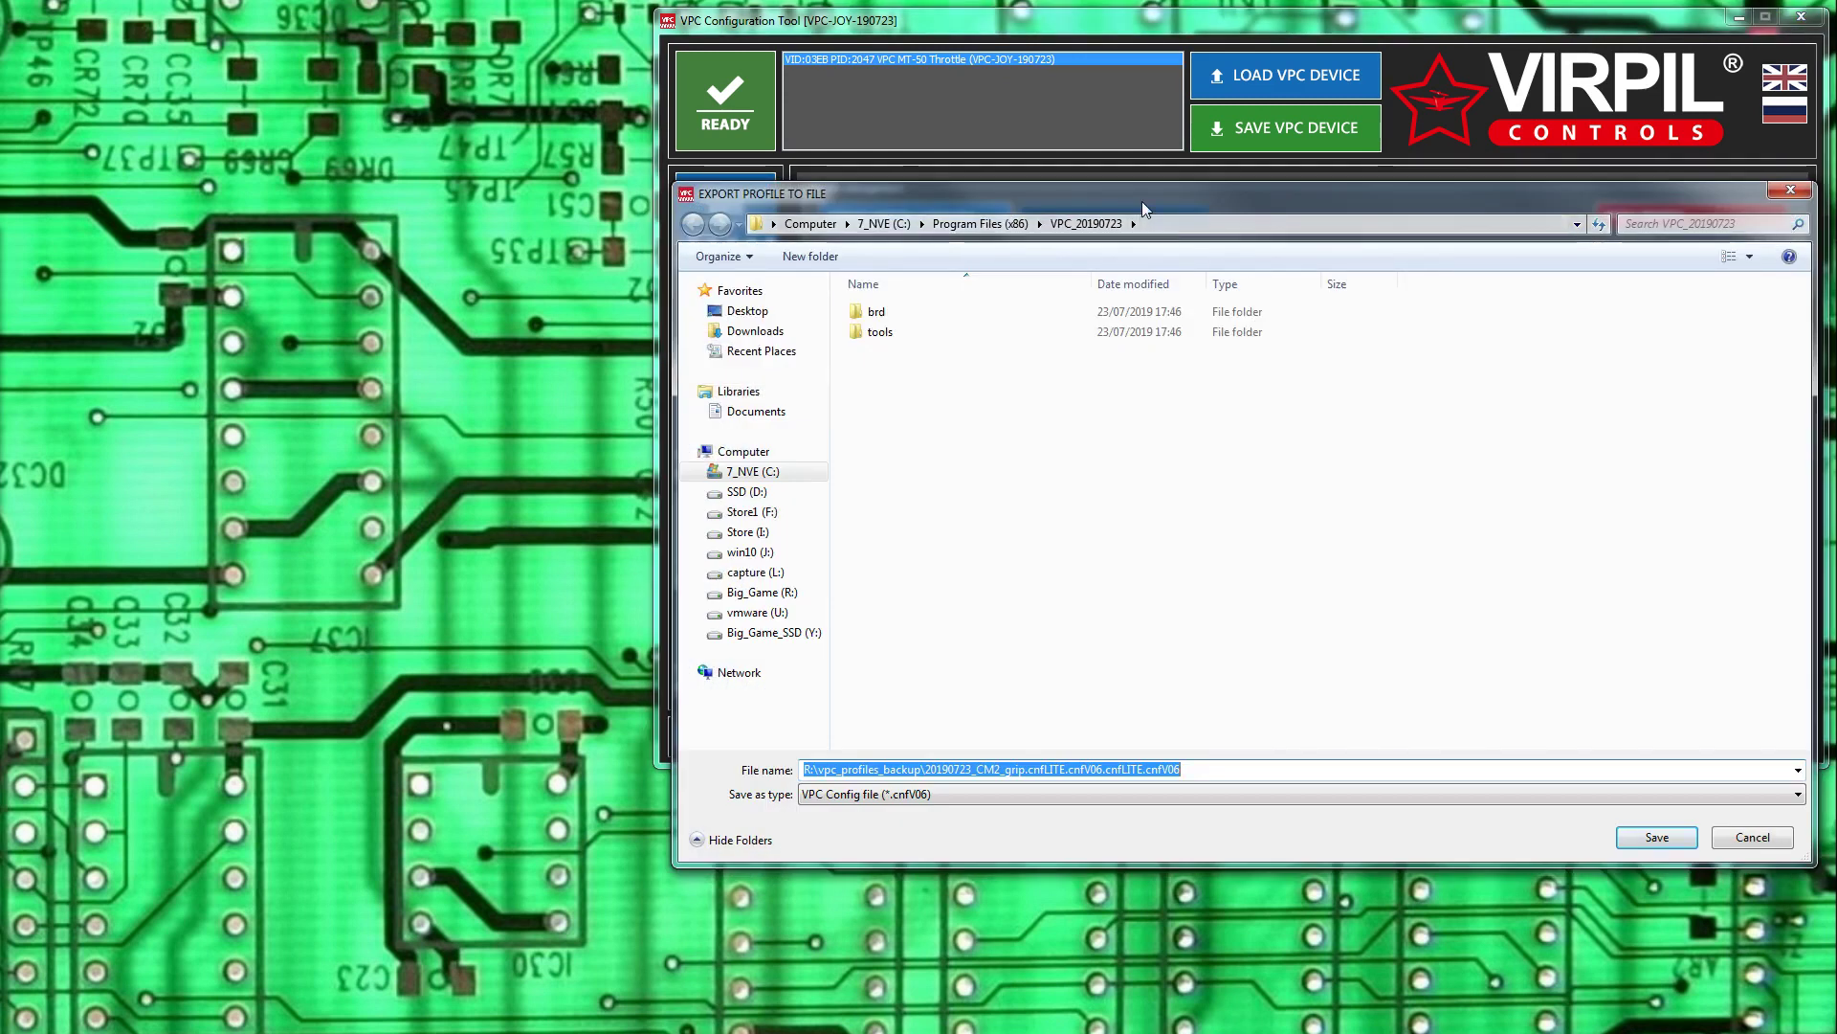
pyautogui.click(756, 490)
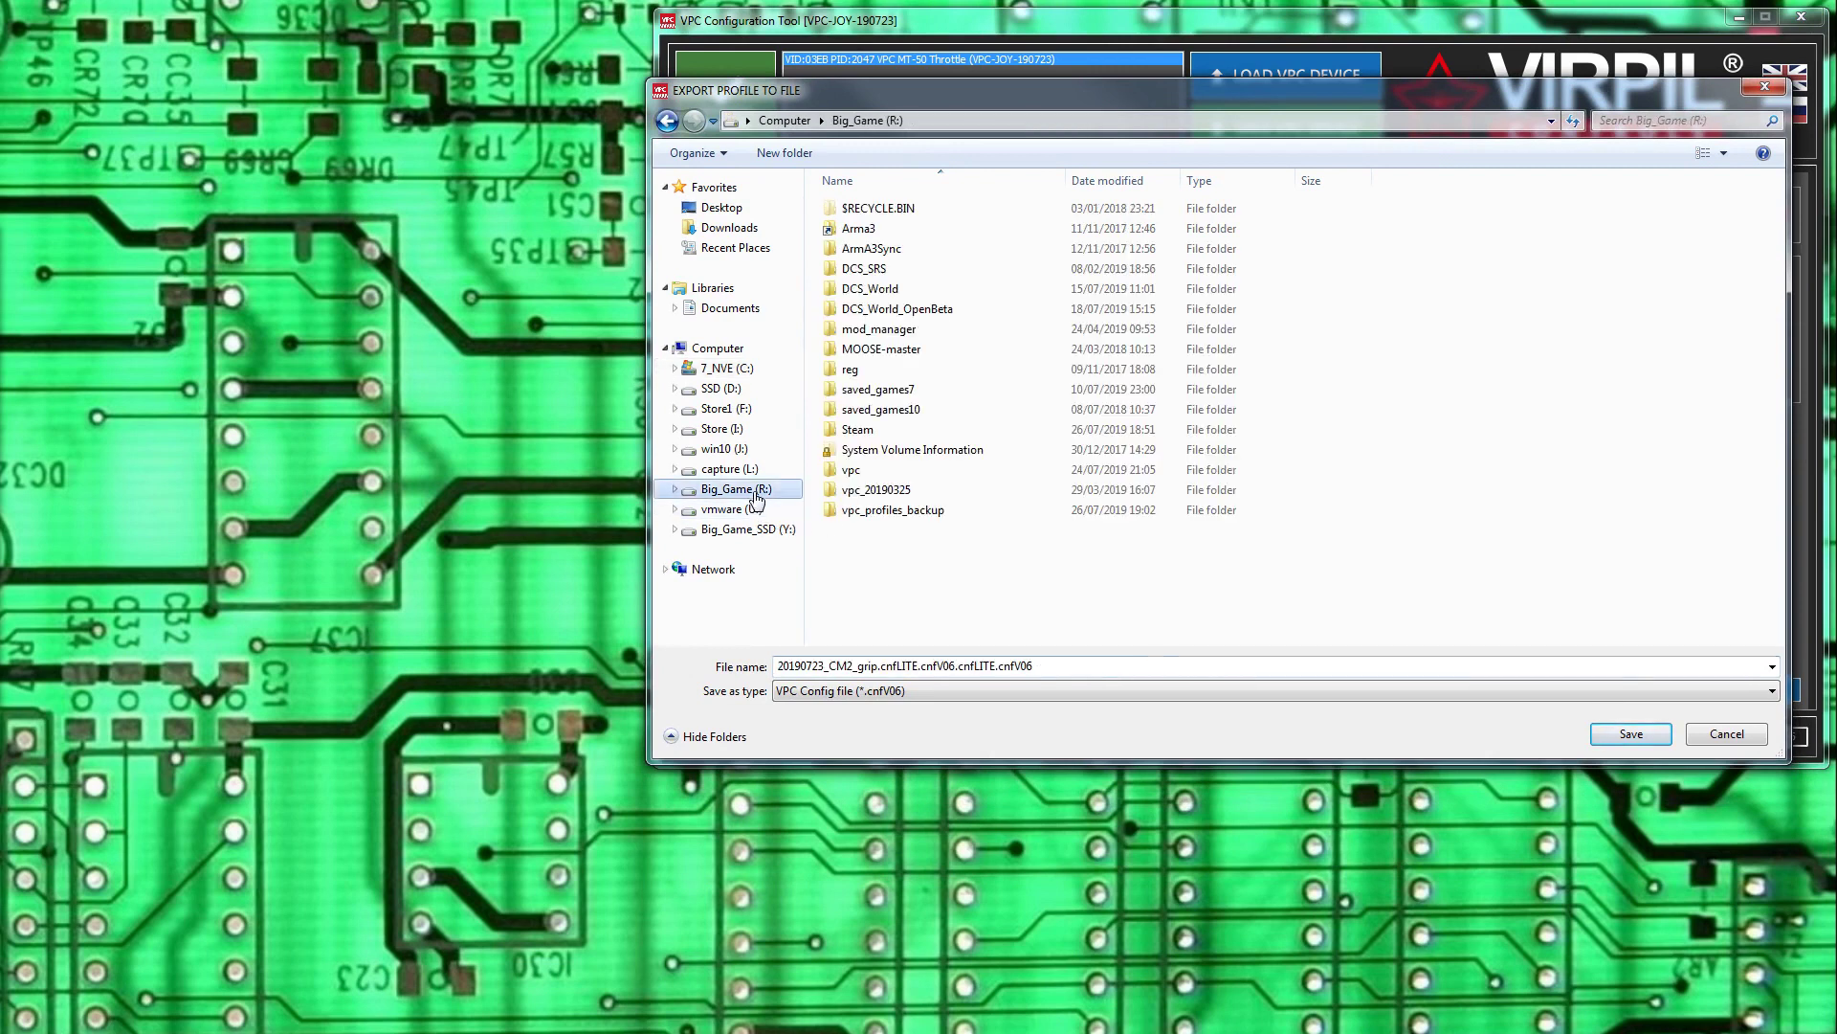
pyautogui.doubleClick(947, 510)
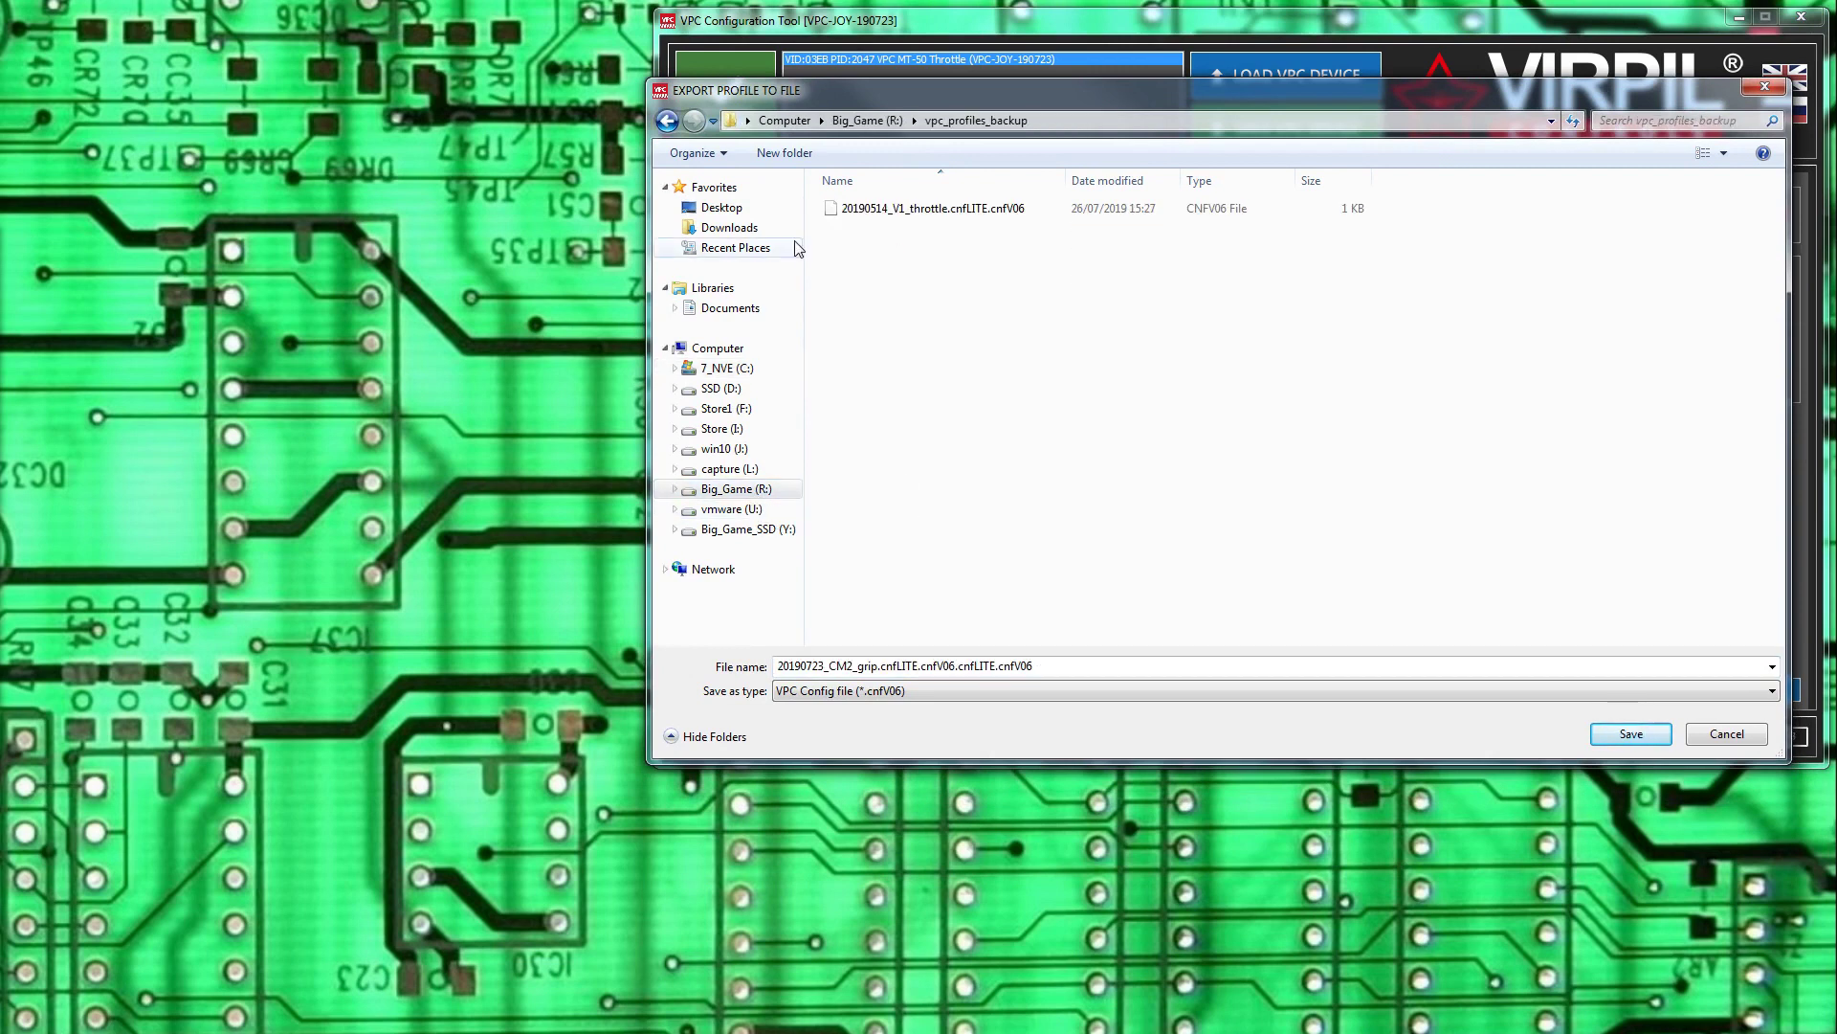
# Save the export as 20190723_V1_throttle.cnfLITE.cnfV06, updating the date in the existing backup's name.
pyautogui.click(890, 211)
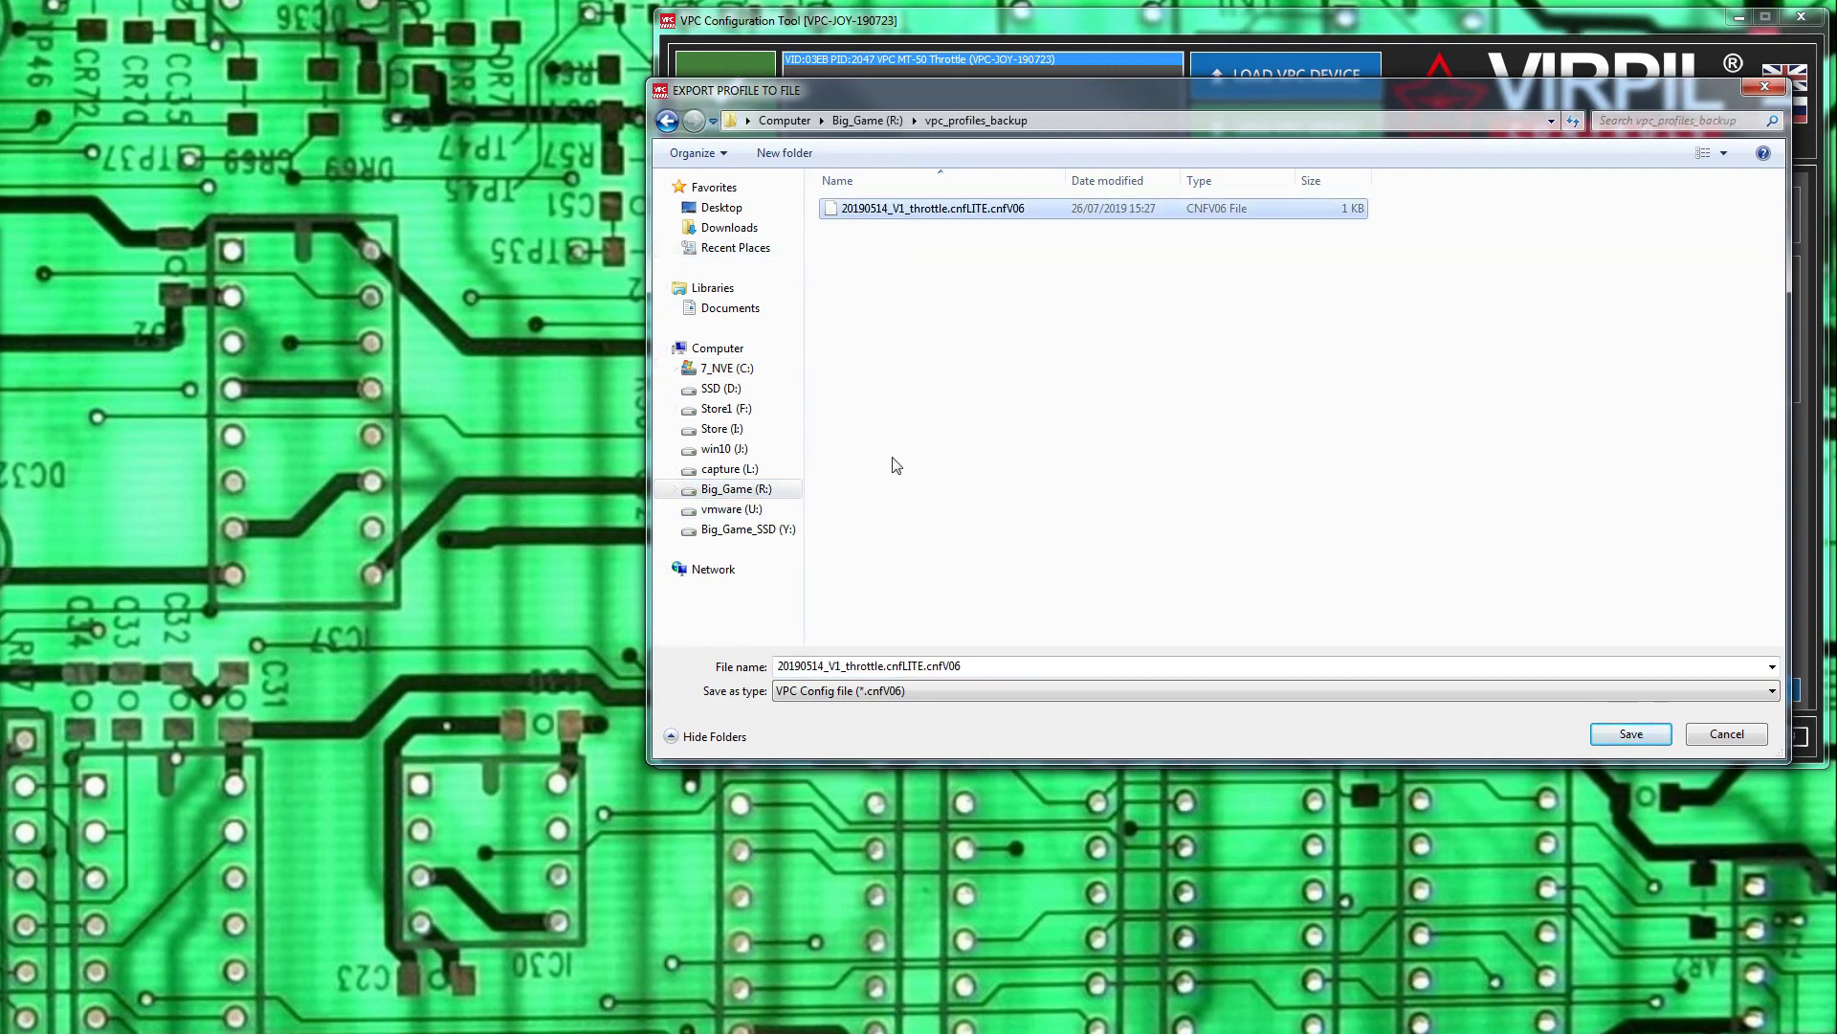
pyautogui.doubleClick(832, 665)
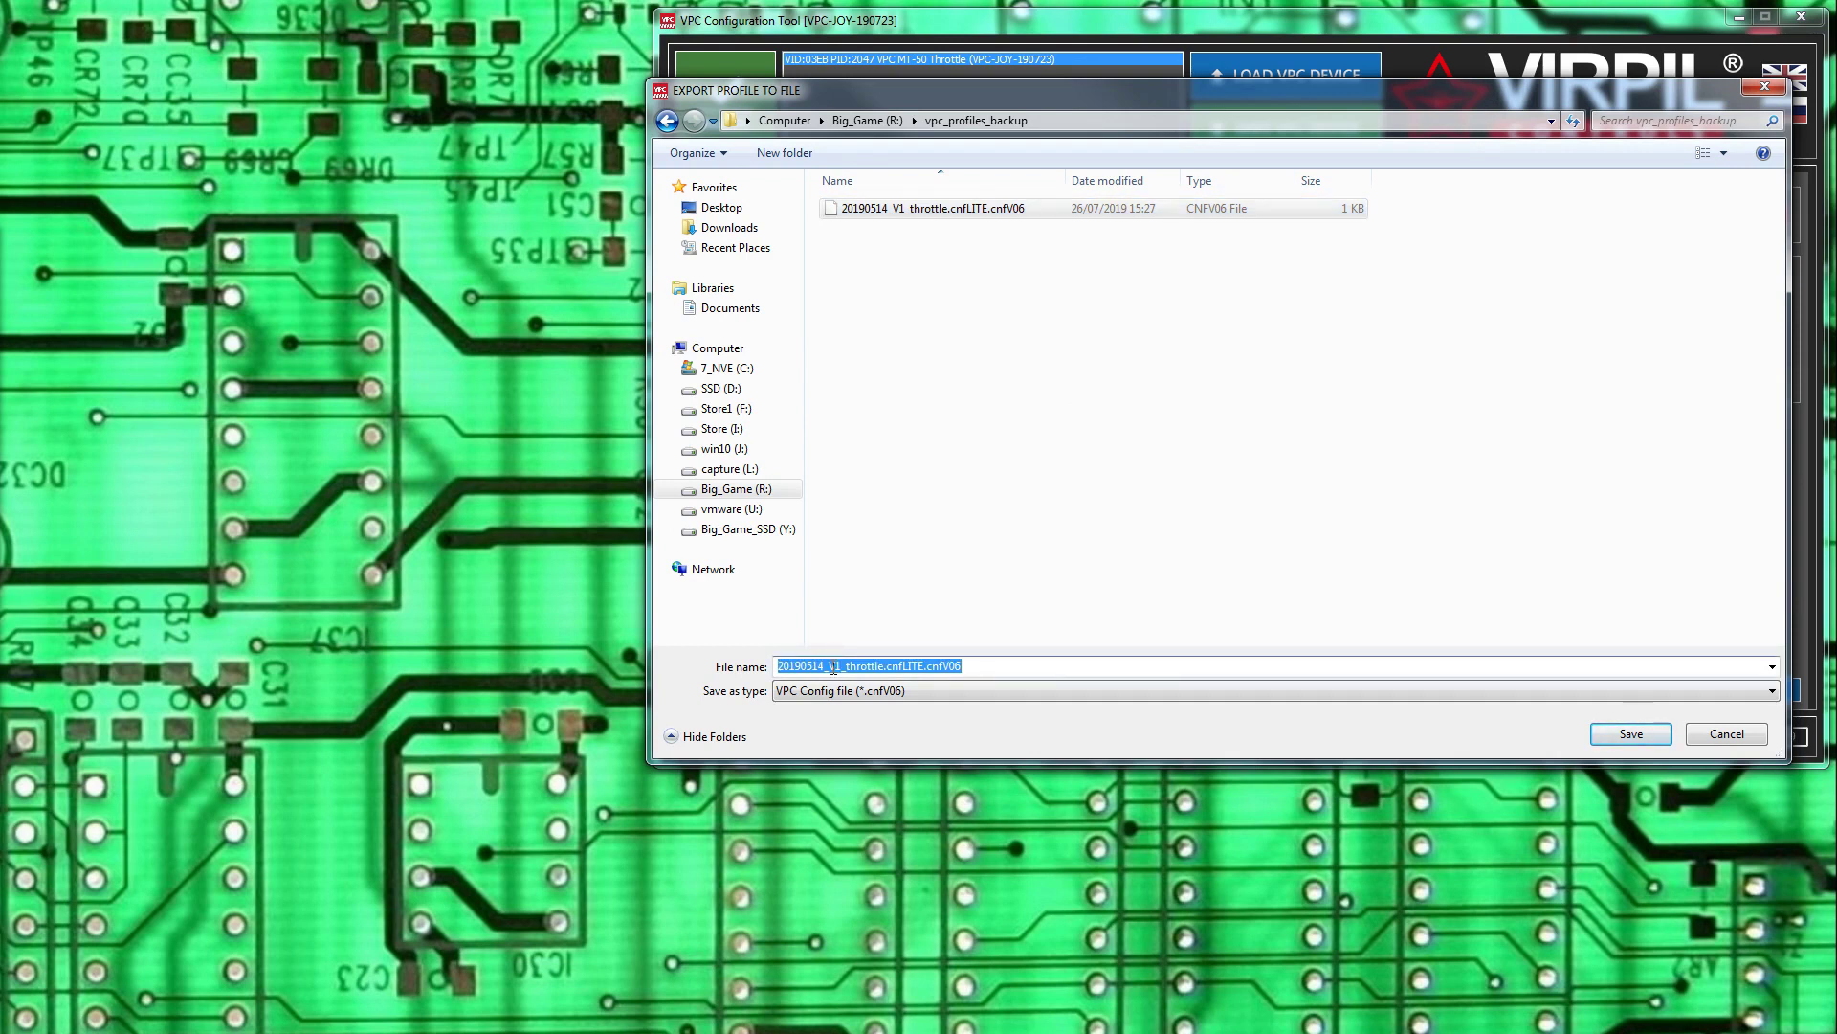
pyautogui.click(833, 667)
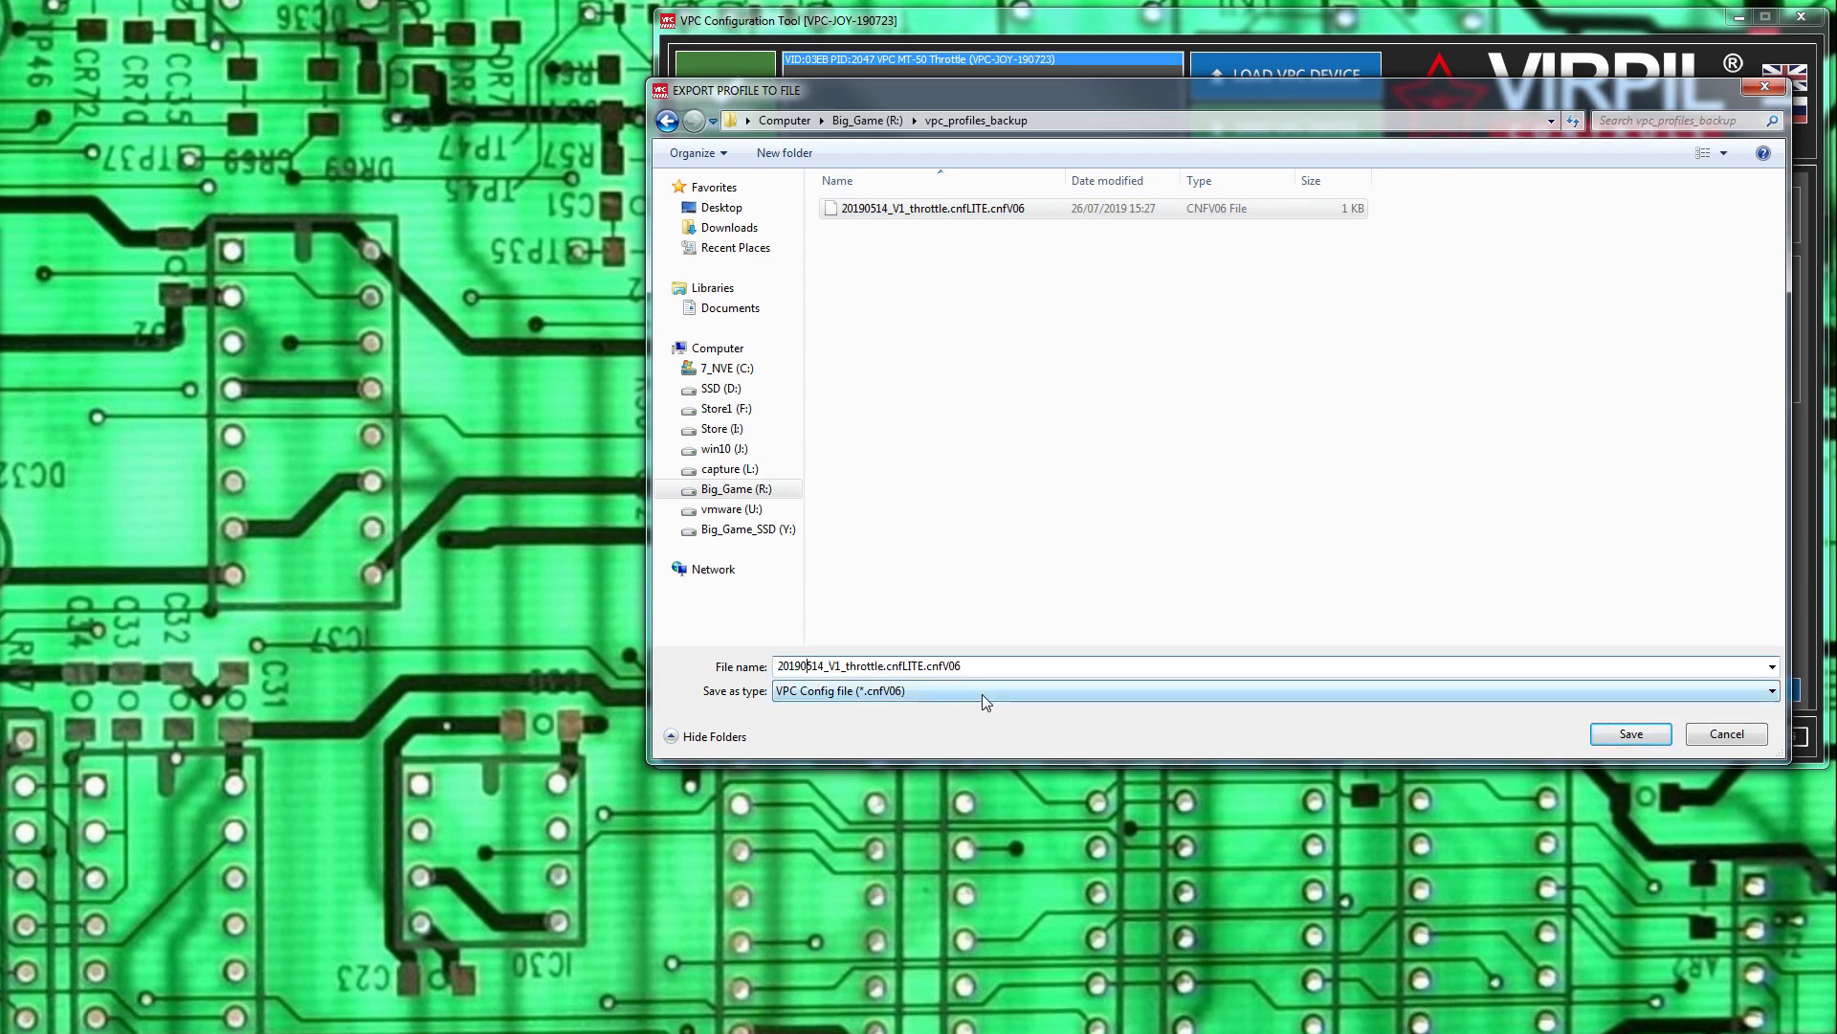
pyautogui.write('7')
pyautogui.press('Delete')
pyautogui.press('Delete')
pyautogui.press('Delete')
pyautogui.write('23')
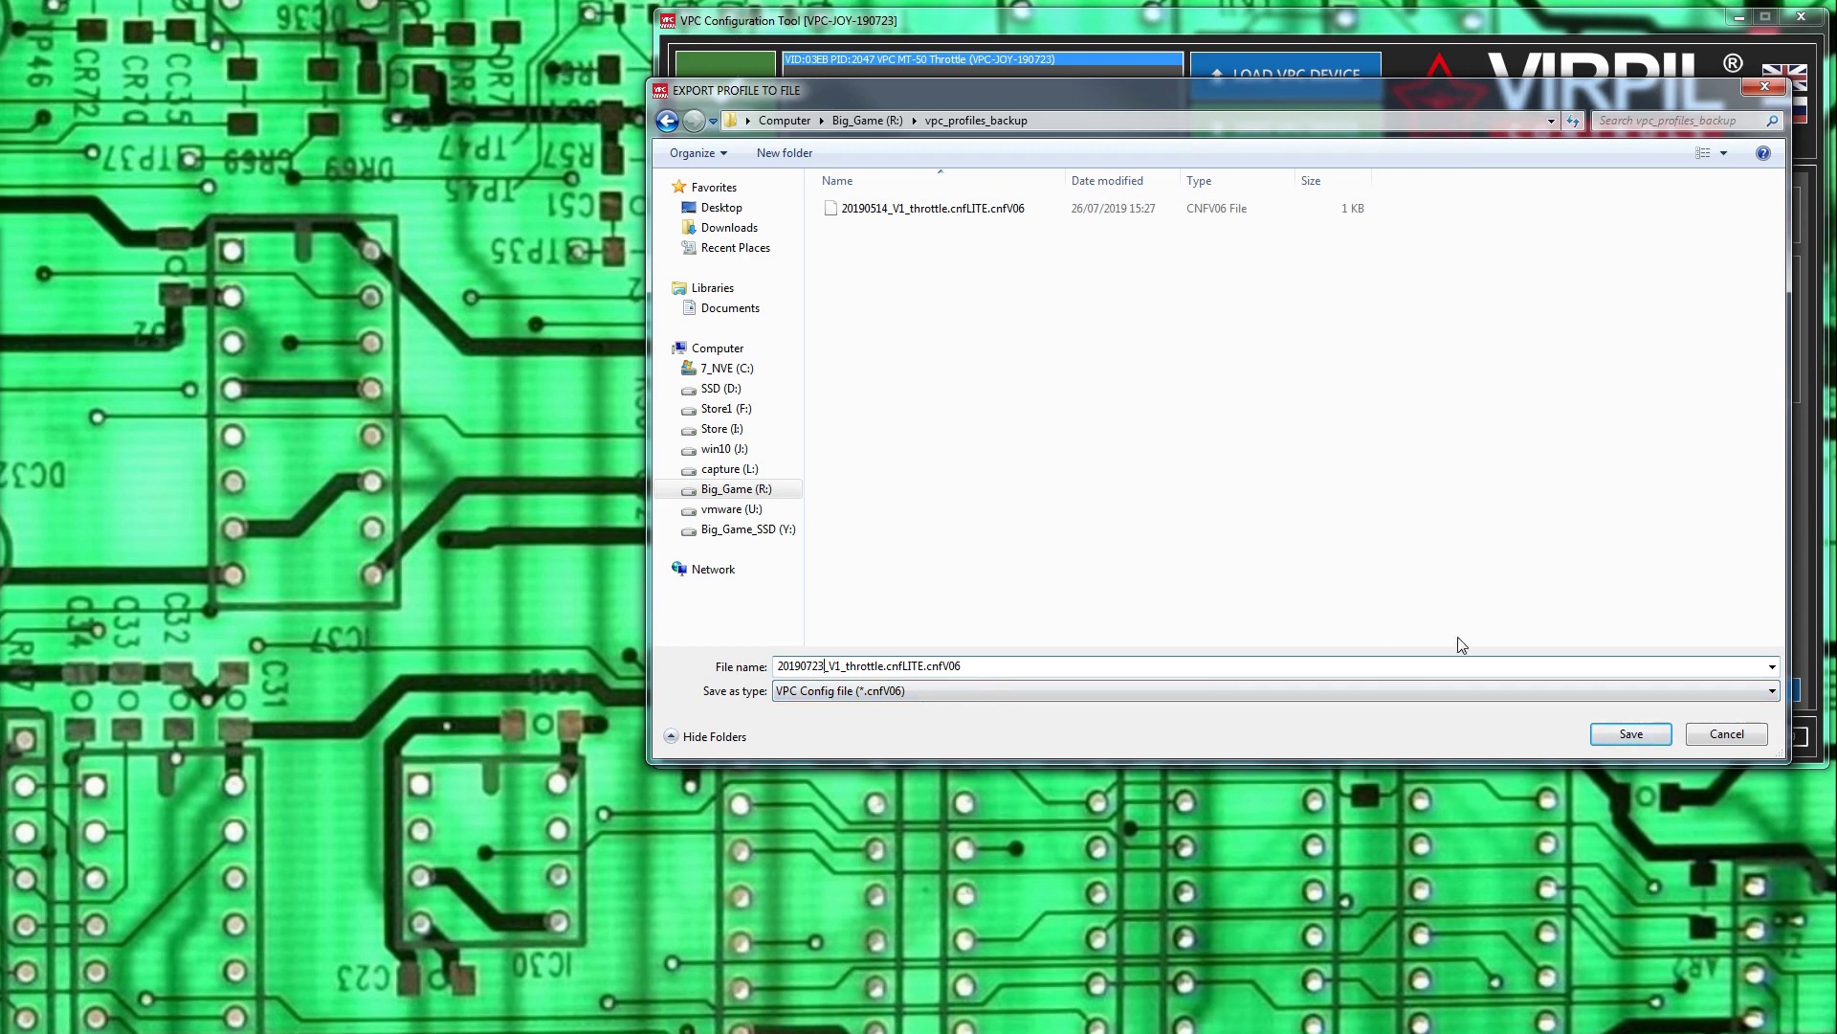
pyautogui.click(1659, 733)
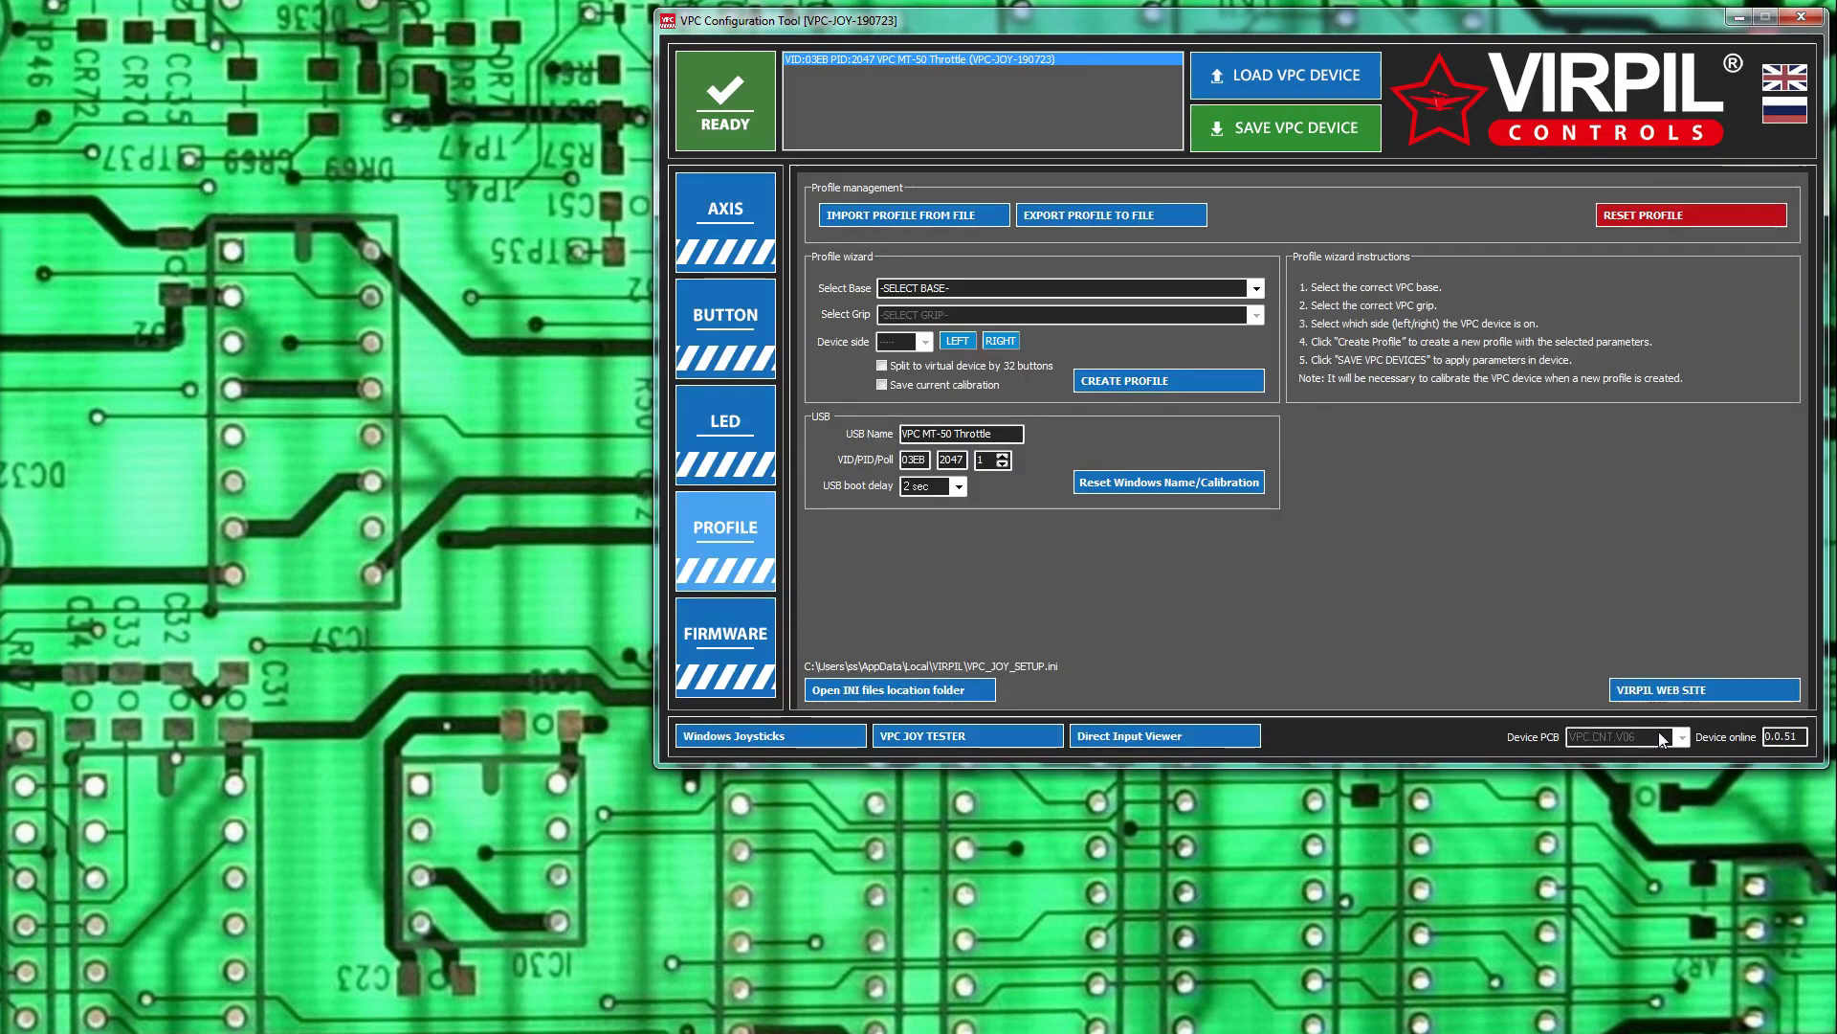